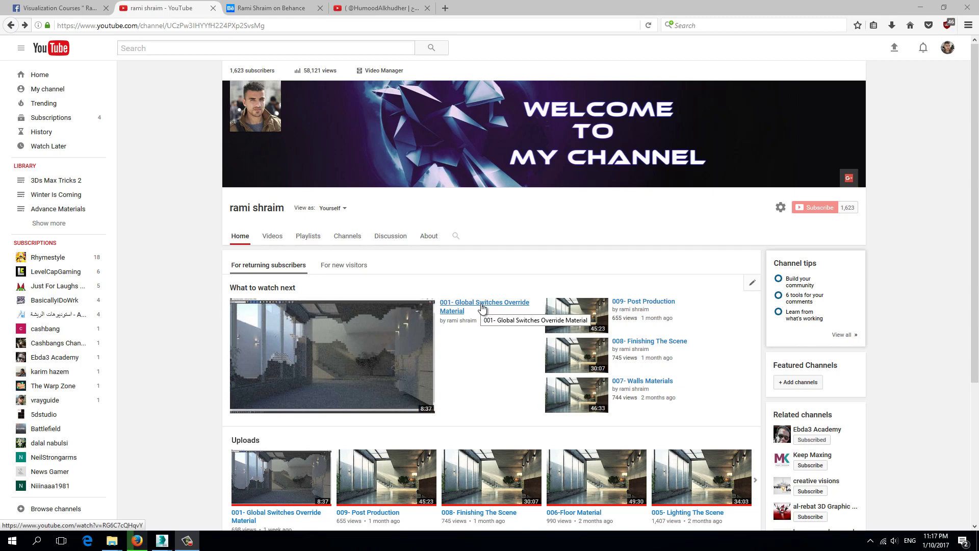
# Switch to 3ds Max and examine the wood texture on the box beside the black-and-white textured one.
pyautogui.click(920, 7)
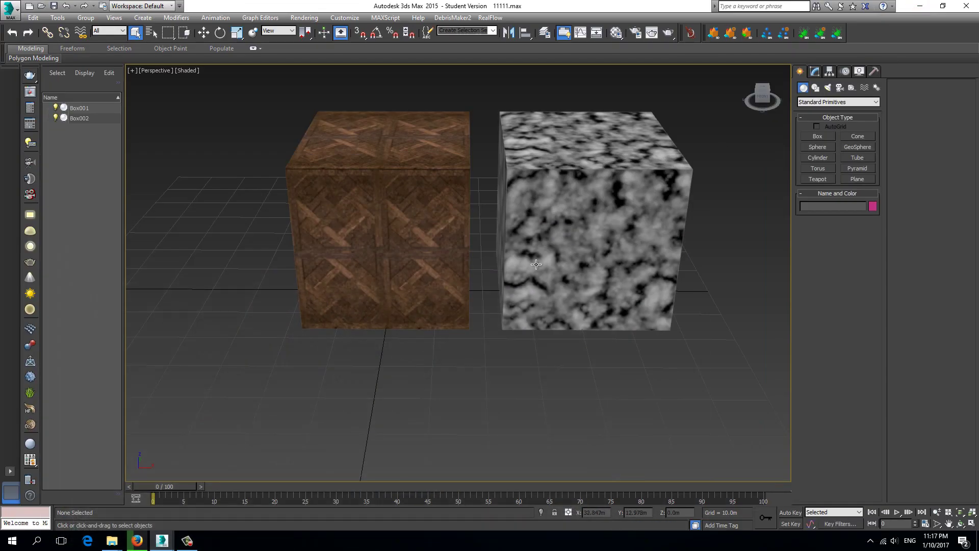
pyautogui.moveTo(528, 282); pyautogui.dragTo(522, 325, button='middle')
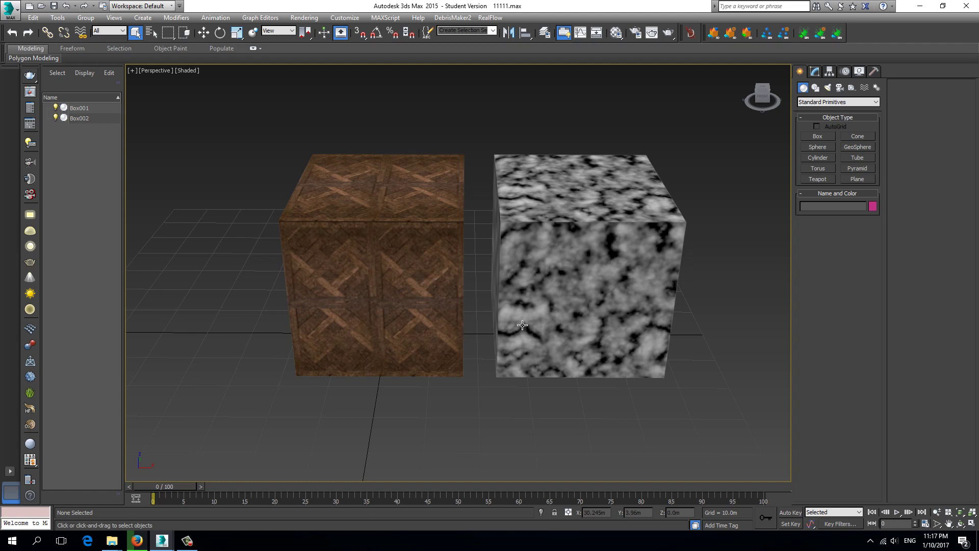
pyautogui.click(417, 278)
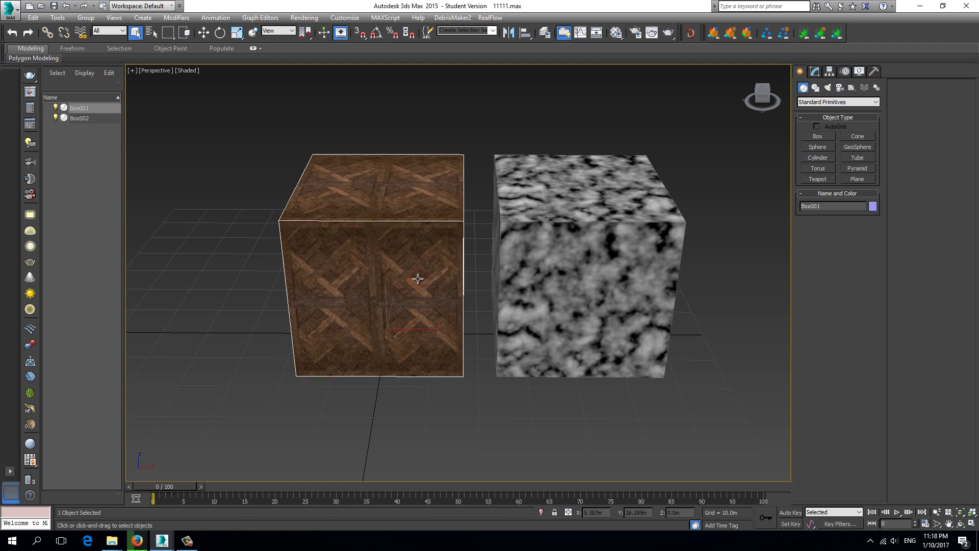
pyautogui.moveTo(420, 286); pyautogui.dragTo(421, 294, button='middle')
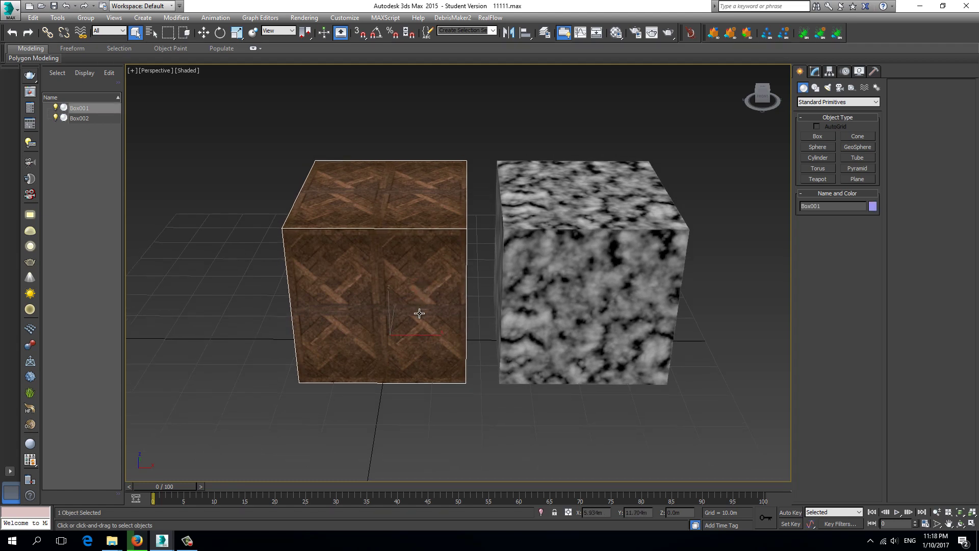
pyautogui.scroll(8, 419, 313)
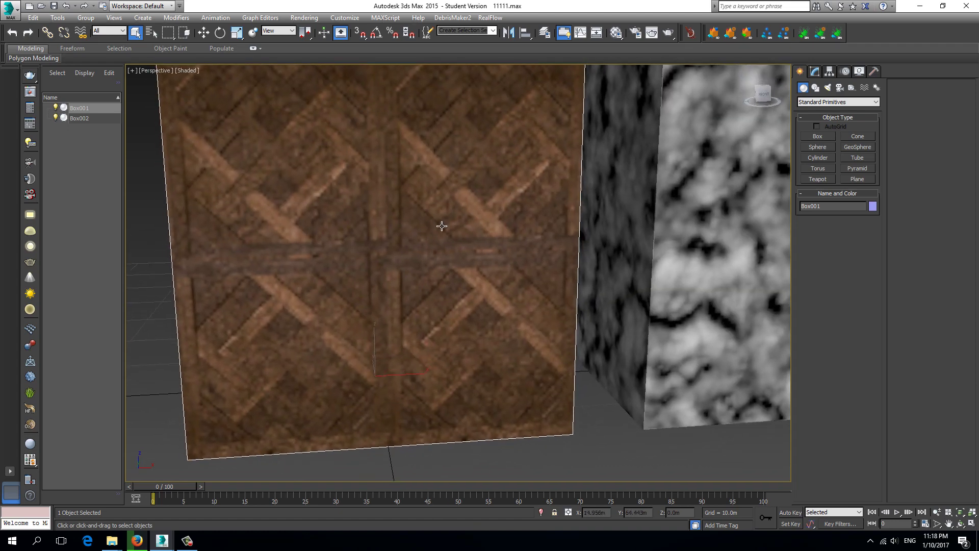
pyautogui.scroll(-6, 378, 306)
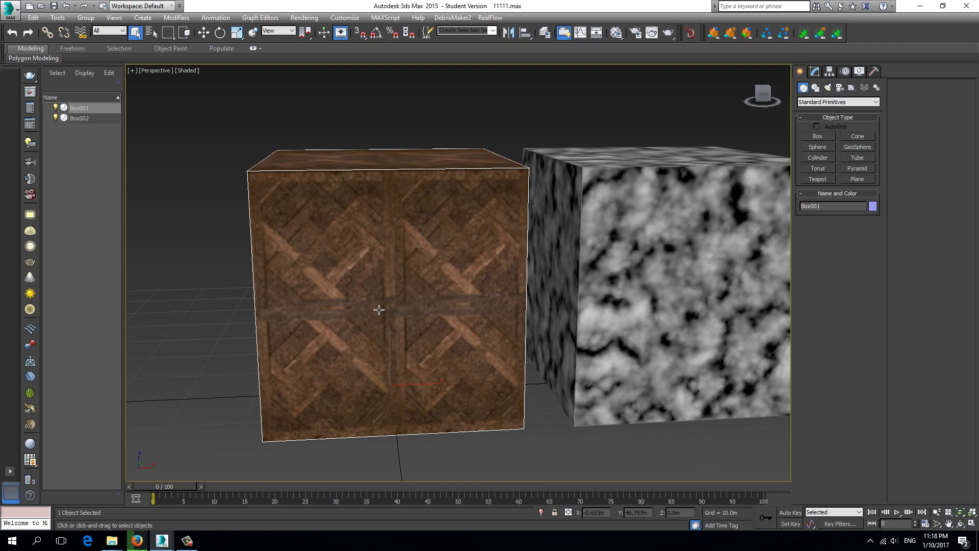
pyautogui.keyDown('alt'); pyautogui.moveTo(376, 308); pyautogui.dragTo(349, 322, button='middle'); pyautogui.keyUp('alt')
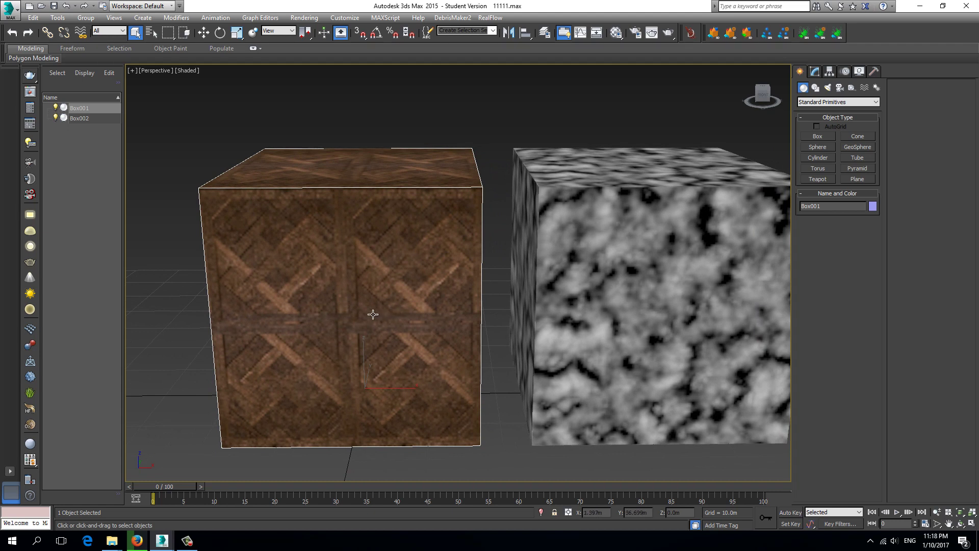
# Open the Material Editor to view the black-and-white box's material, Material #2, and close the editor again.
pyautogui.press('m')
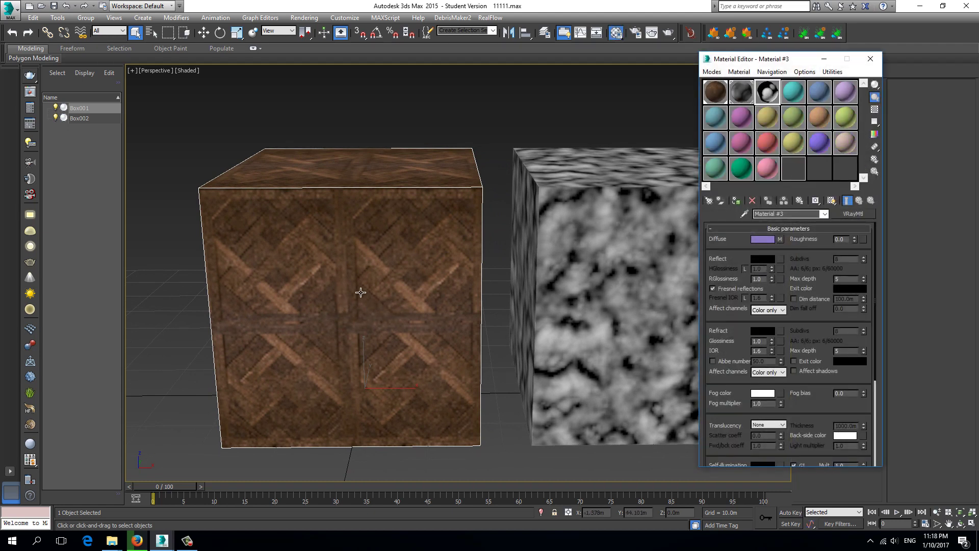
pyautogui.keyDown('alt'); pyautogui.moveTo(348, 306); pyautogui.dragTo(410, 292, button='middle'); pyautogui.keyUp('alt')
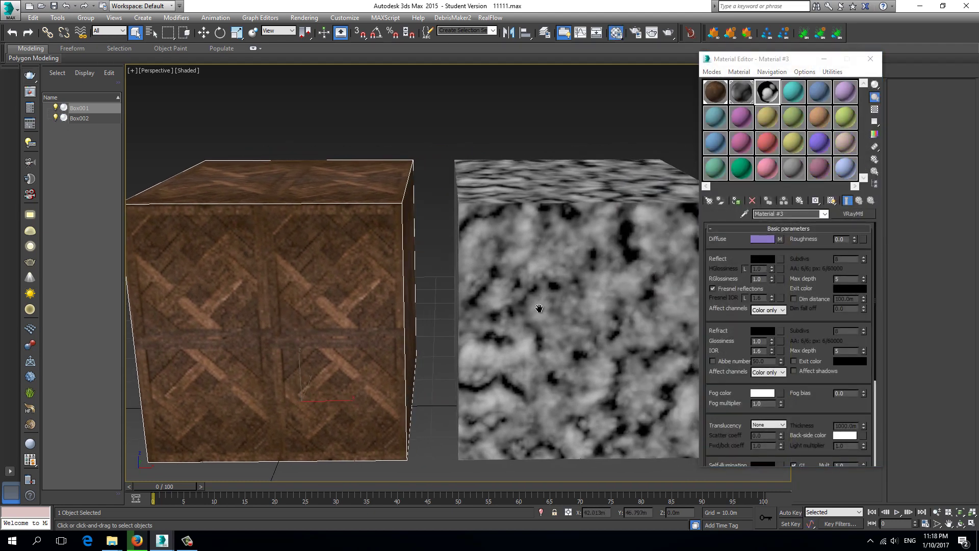
pyautogui.keyDown('alt'); pyautogui.moveTo(540, 308); pyautogui.dragTo(566, 304, button='middle'); pyautogui.keyUp('alt')
pyautogui.click(742, 101)
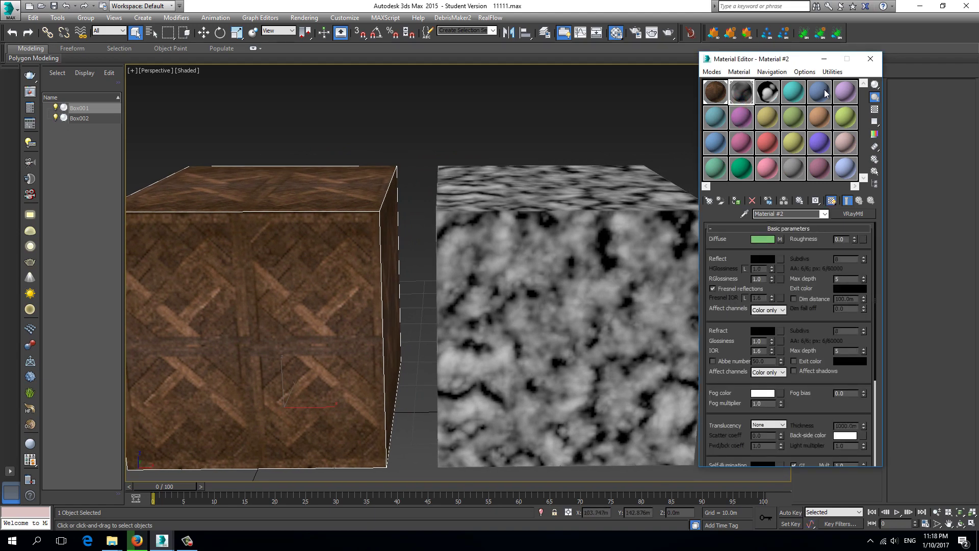
pyautogui.click(870, 59)
# Leave the maximized Perspective view and maximize the Left viewport showing the building photo.
pyautogui.keyDown('alt'); pyautogui.moveTo(438, 203); pyautogui.dragTo(363, 172, button='middle'); pyautogui.keyUp('alt')
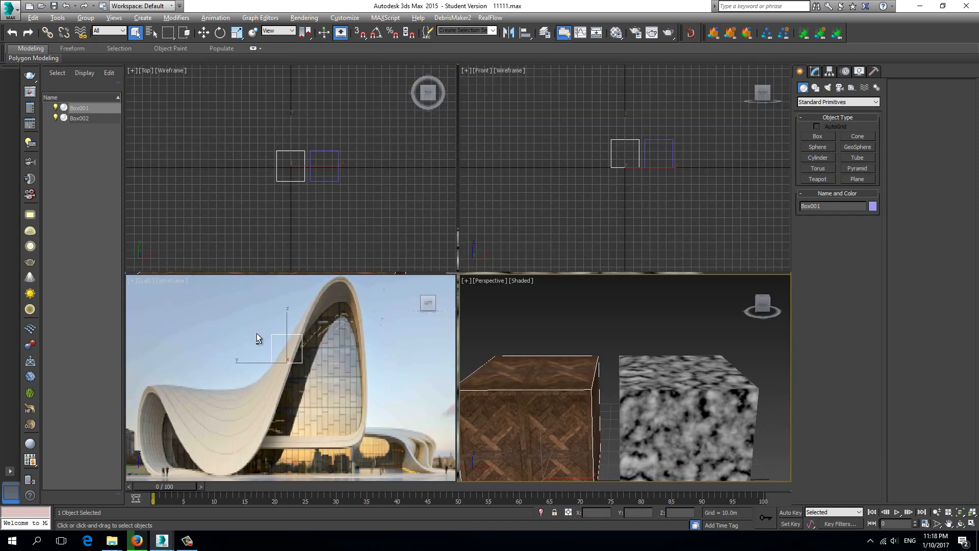
pyautogui.hotkey('alt', 'w')
pyautogui.click(294, 341)
pyautogui.hotkey('alt', 'w')
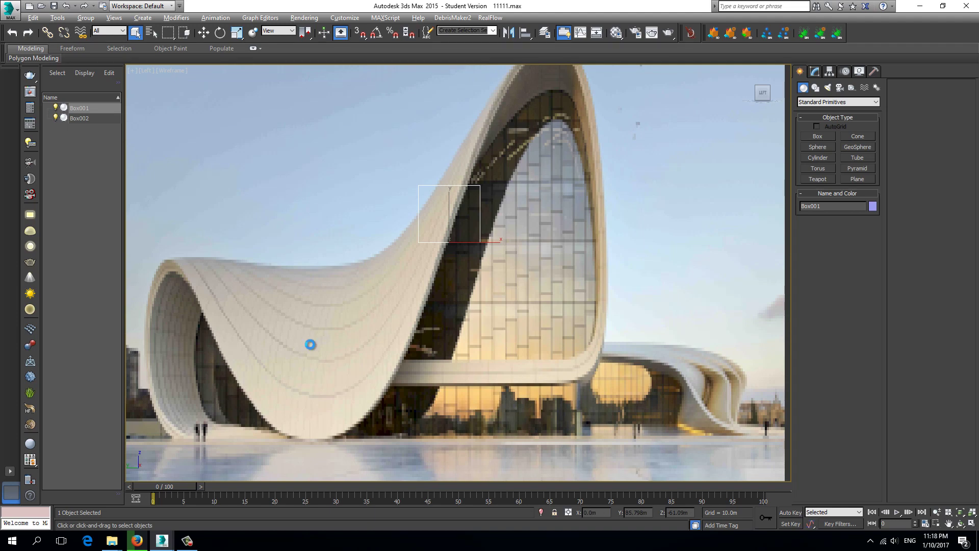
# Remove the photo from the Left viewport by setting its background to Use Customize User Interface Solid Color.
pyautogui.hotkey('alt', 'b')
pyautogui.click(391, 157)
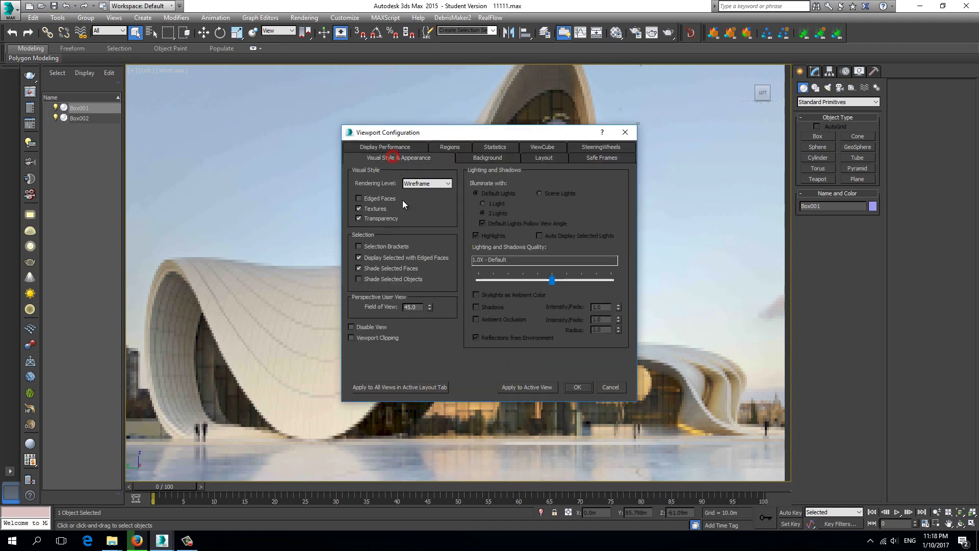
pyautogui.click(384, 147)
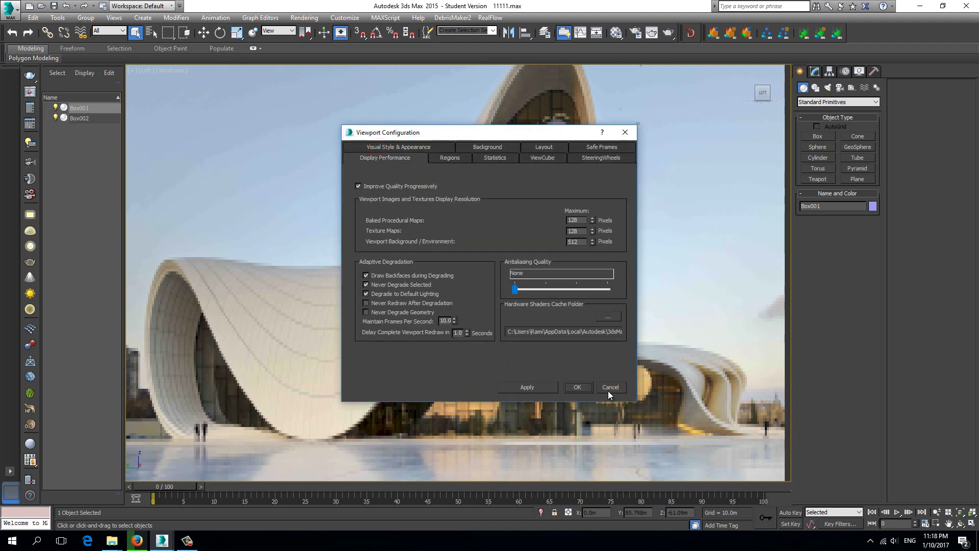
pyautogui.click(508, 149)
pyautogui.click(401, 202)
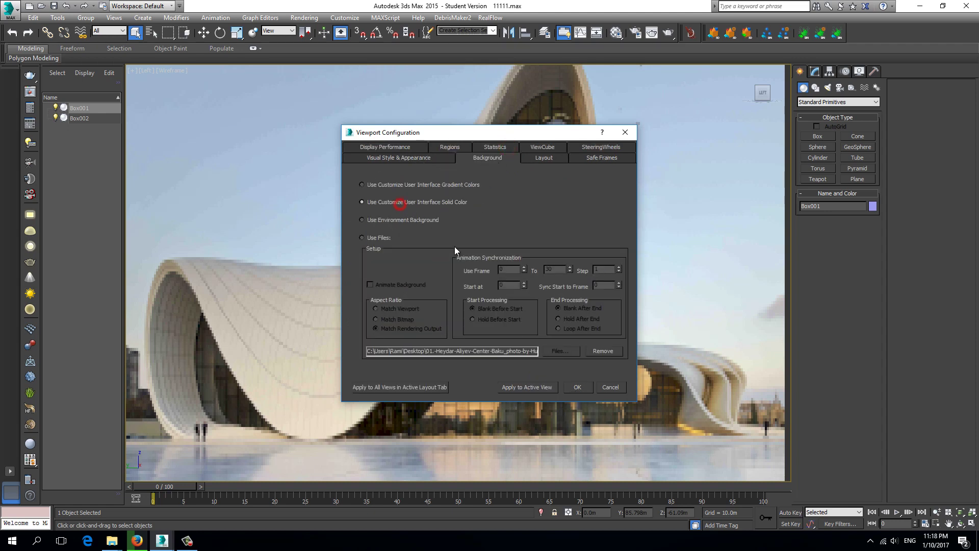
pyautogui.click(554, 390)
pyautogui.click(569, 386)
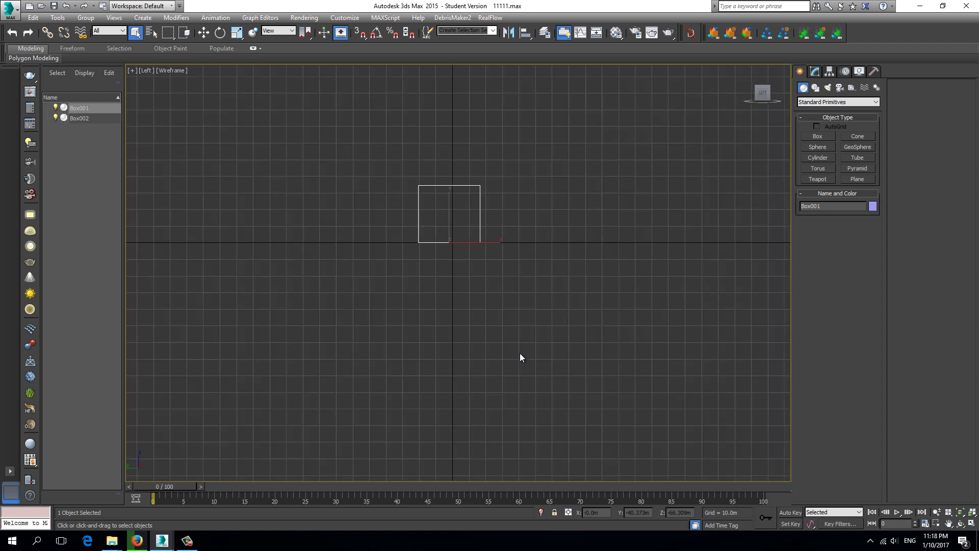
pyautogui.press('z')
pyautogui.scroll(-2, 505, 334)
pyautogui.hotkey('ctrl', 'a')
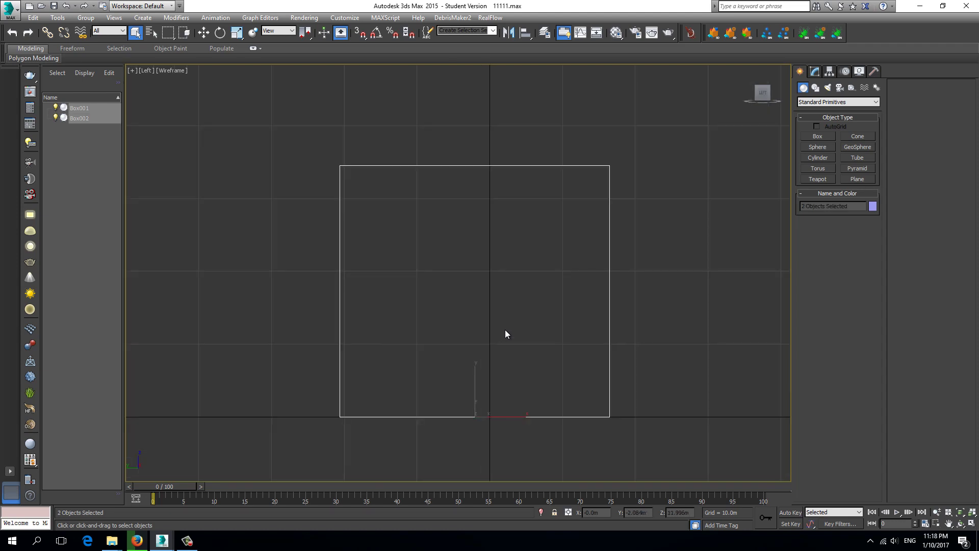
pyautogui.click(633, 348)
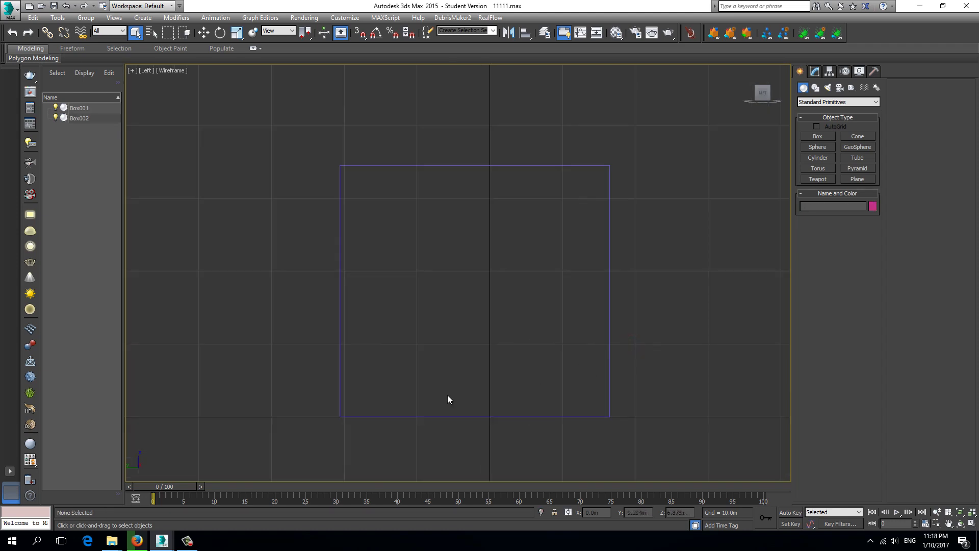
# Browse the landscape images in the Landscapes folder in File Explorer and return to 3ds Max.
pyautogui.moveTo(119, 544)
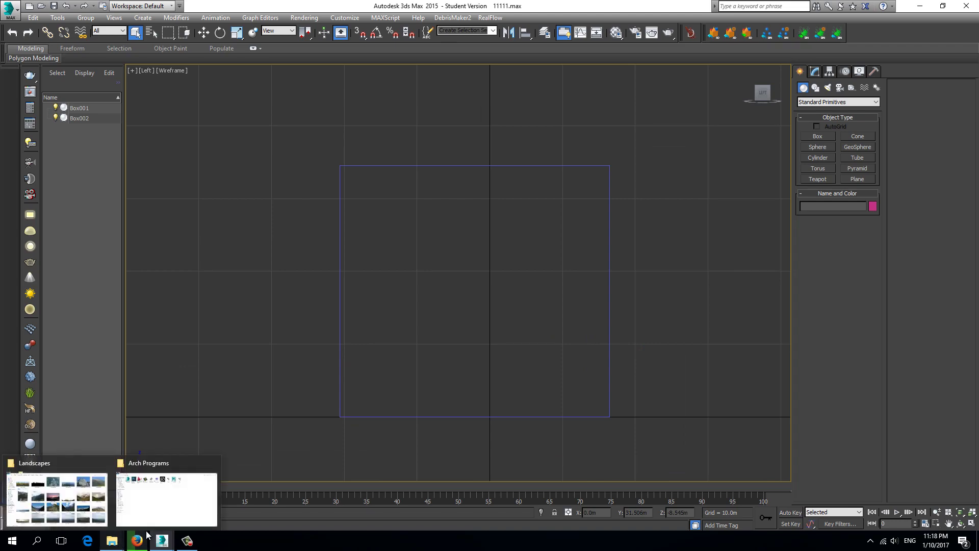
pyautogui.click(81, 503)
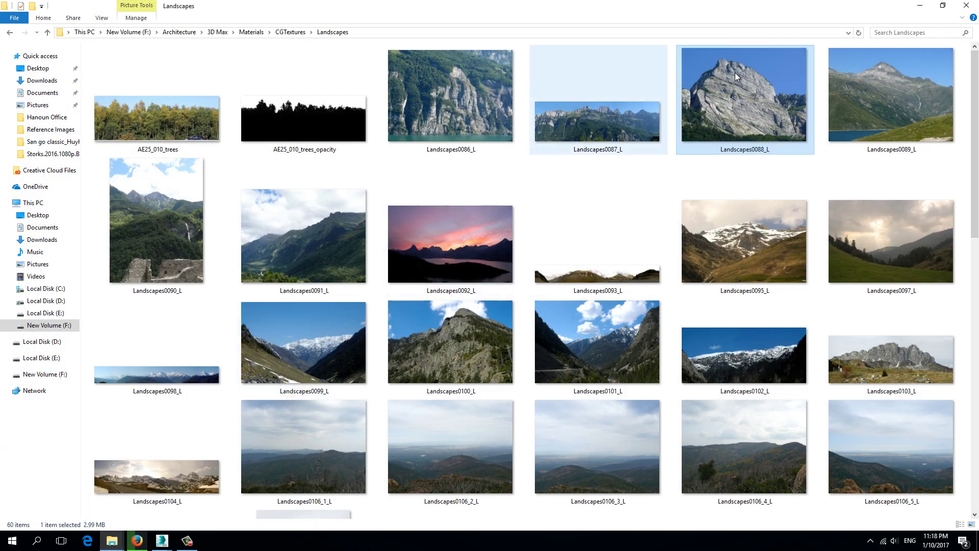
pyautogui.scroll(-6, 472, 265)
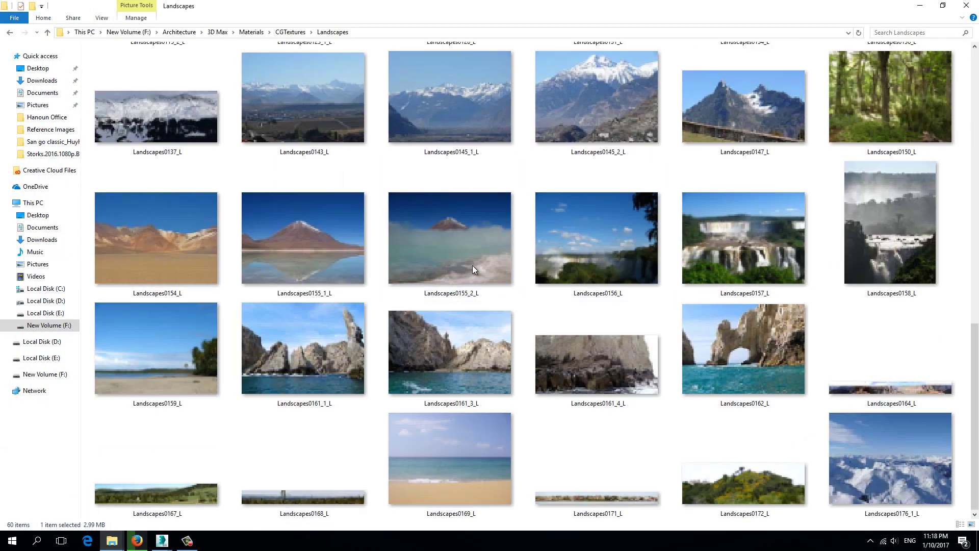
pyautogui.click(920, 6)
pyautogui.scroll(-2, 526, 248)
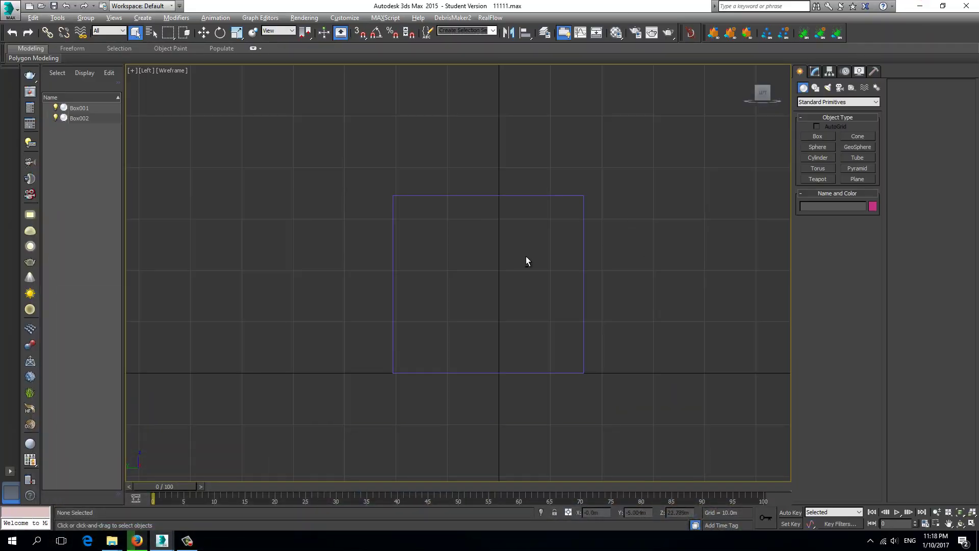
# Load the Desktop image 01.-Heydar-Aliyev-Center-Baku_photo-by-Hufton-Crow as the Left viewport's background using Use Files, and hide the grid.
pyautogui.press('alt')
pyautogui.press('alt')
pyautogui.hotkey('alt', 'b')
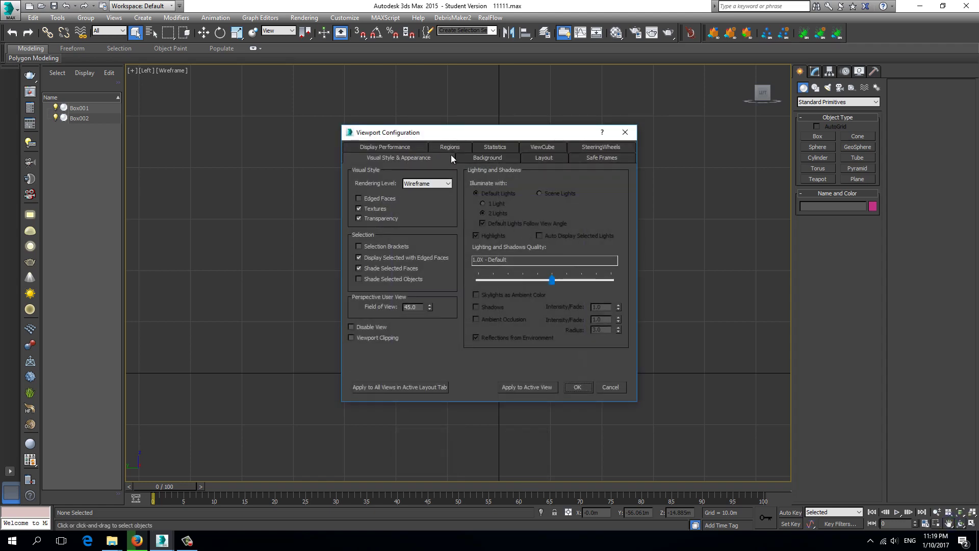
pyautogui.click(490, 162)
pyautogui.click(477, 162)
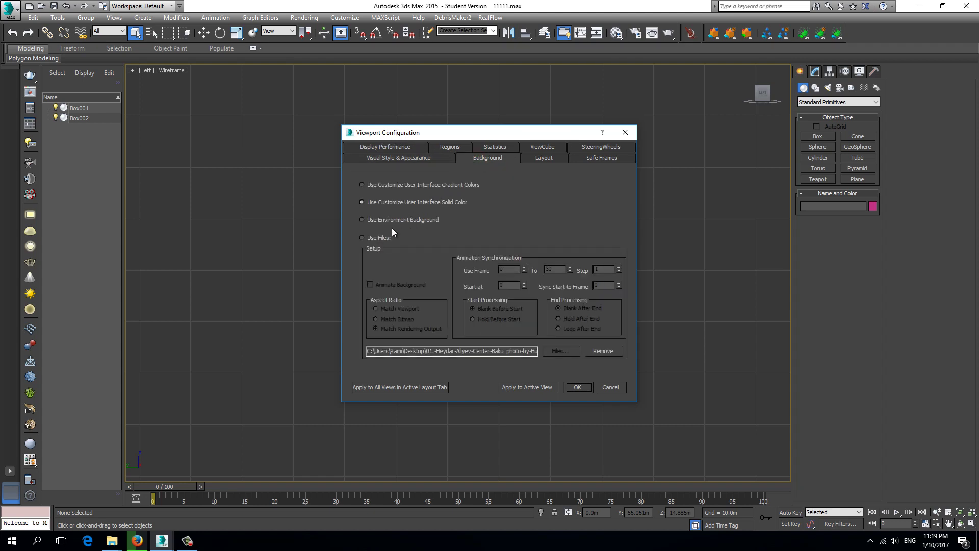
pyautogui.click(370, 237)
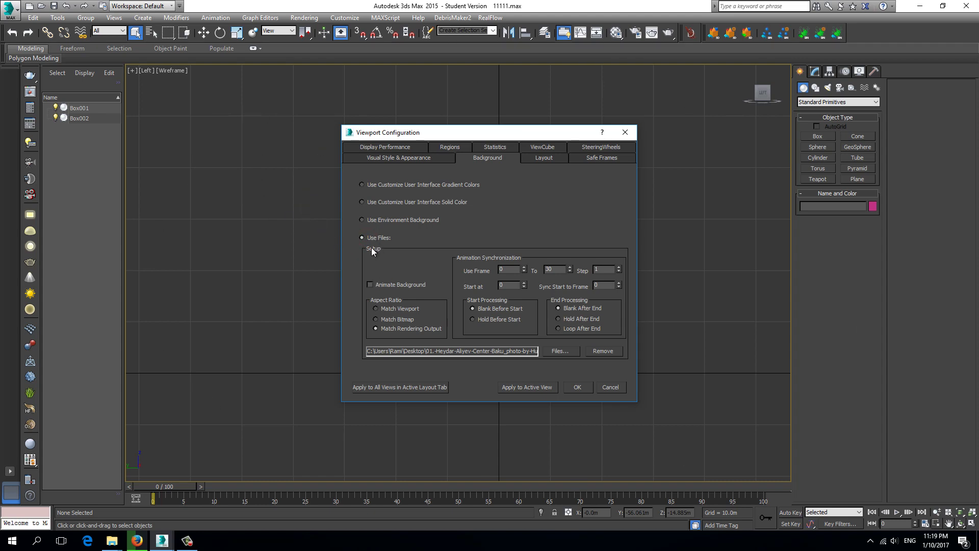
pyautogui.click(556, 352)
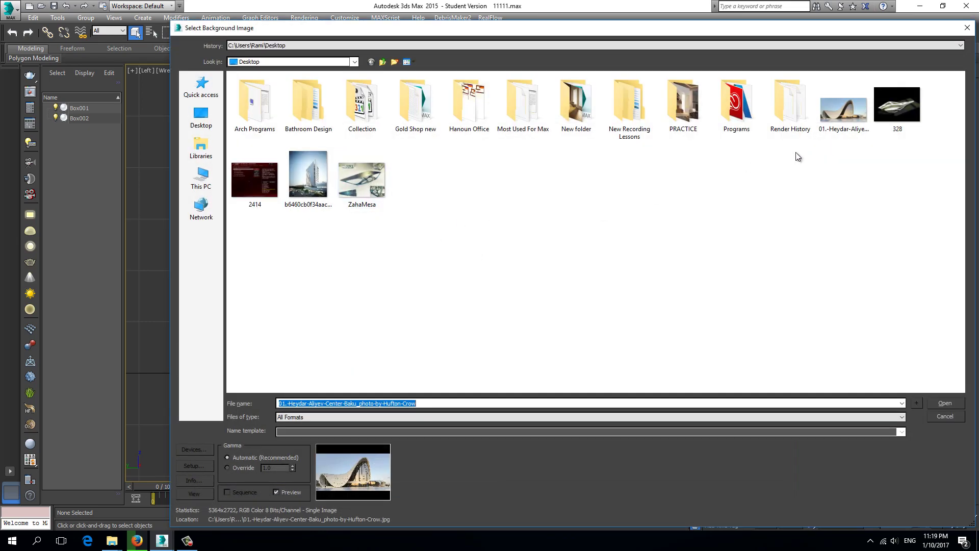
pyautogui.click(846, 108)
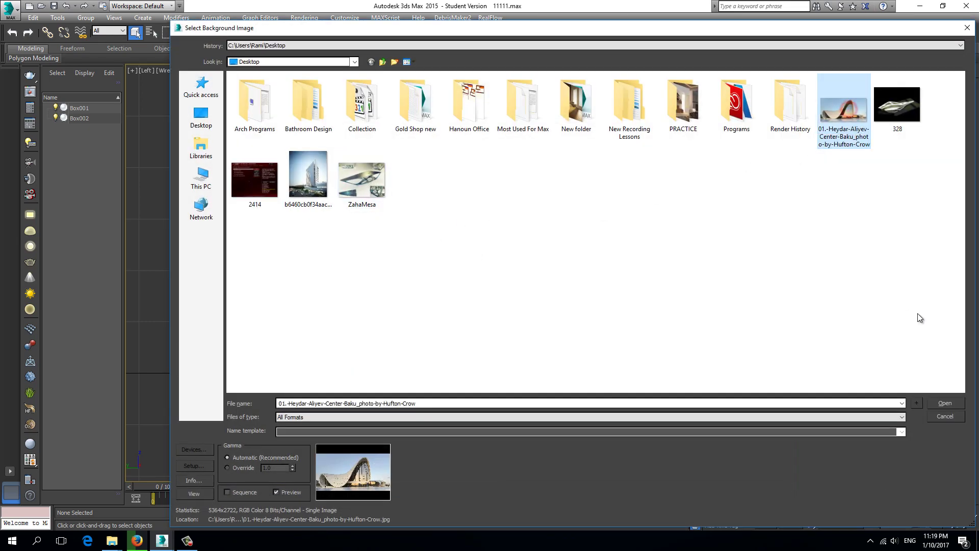
pyautogui.click(940, 405)
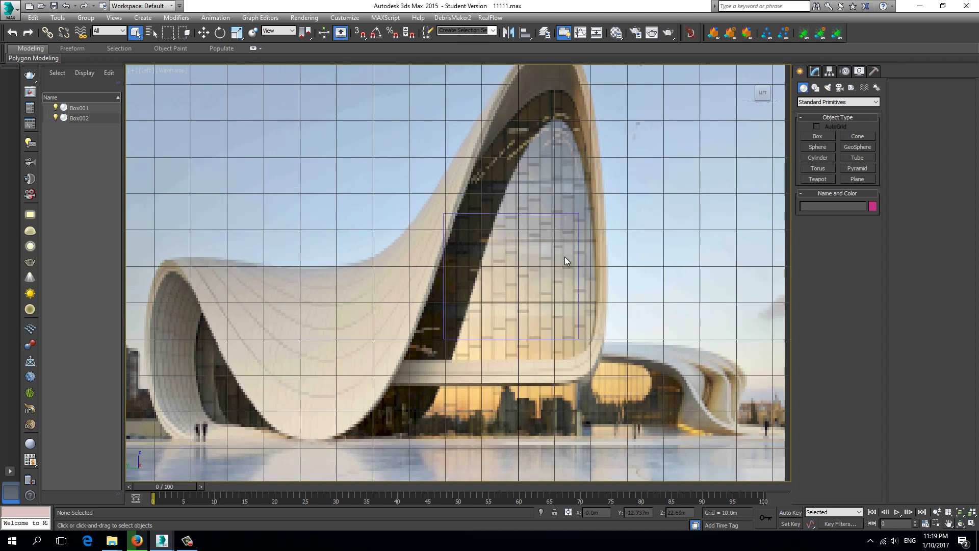
pyautogui.press('g')
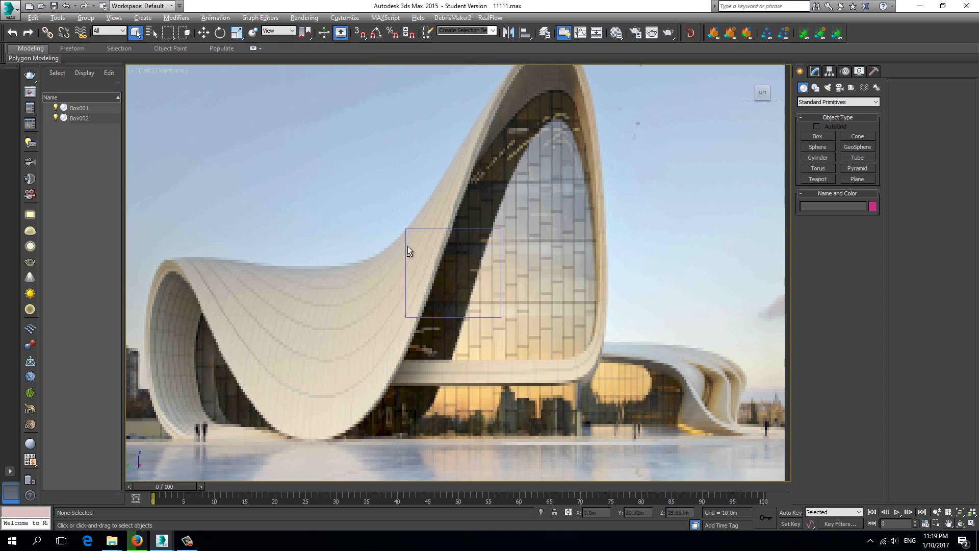
# Set the background image's aspect ratio to Match Bitmap in the viewport configuration.
pyautogui.hotkey('alt', 'b')
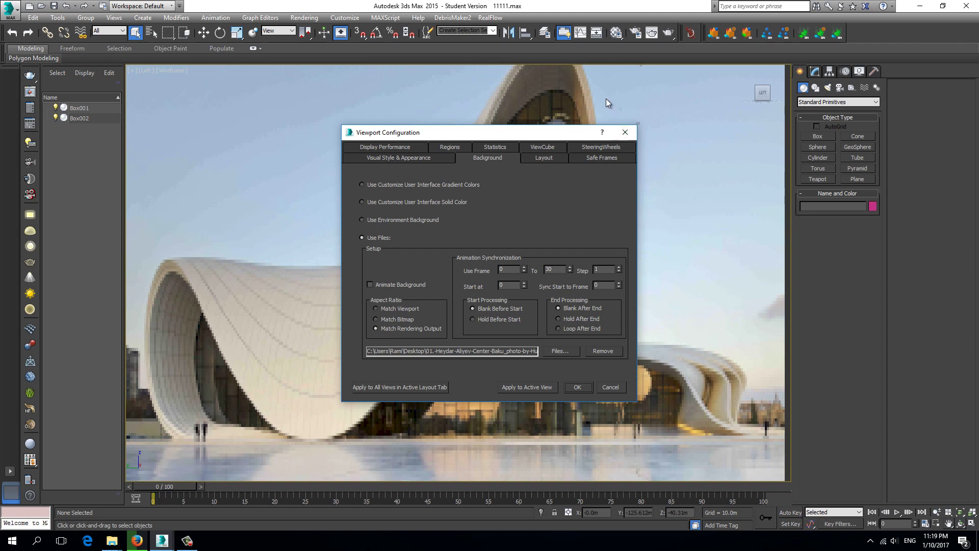
pyautogui.click(377, 319)
pyautogui.click(576, 387)
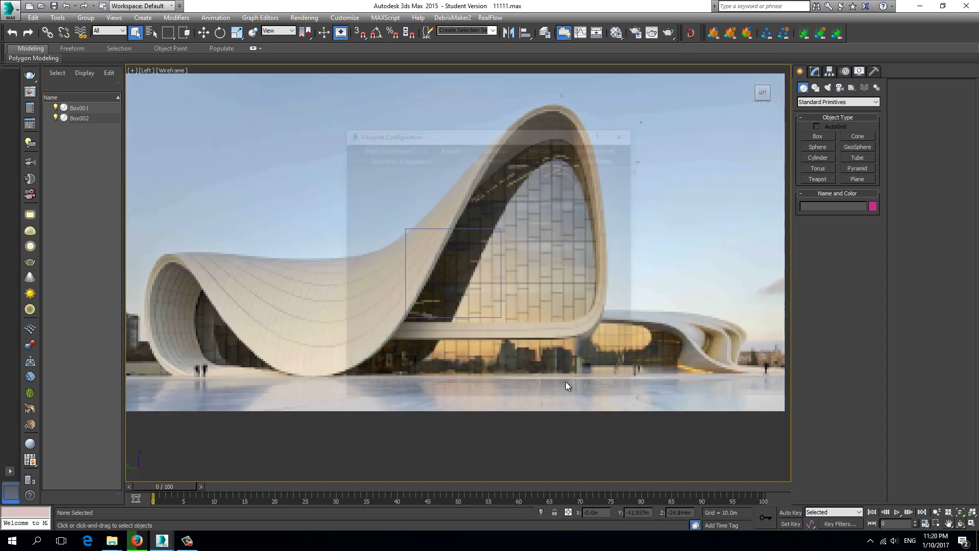
pyautogui.scroll(1, 538, 377)
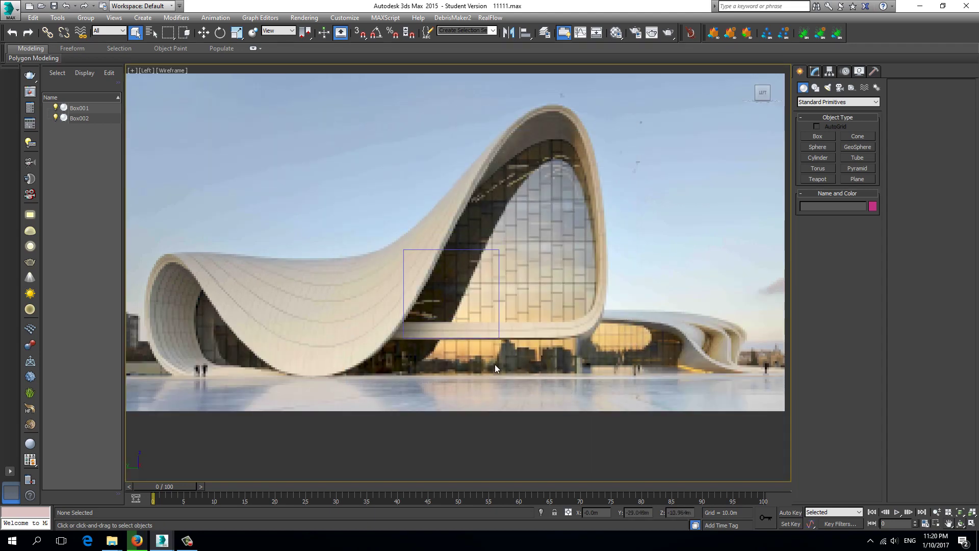
pyautogui.scroll(2, 316, 358)
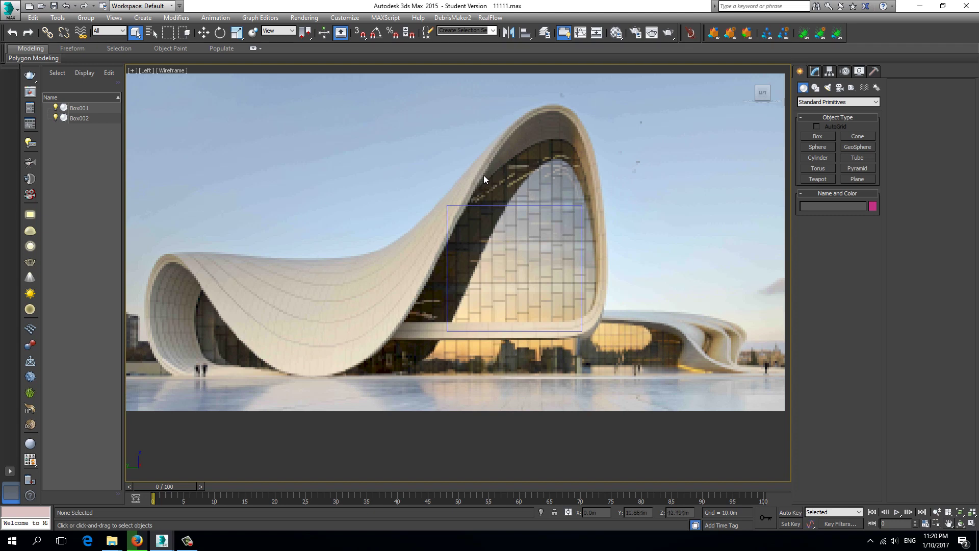
# Change the Left viewport's projection from orthographic to Perspective.
pyautogui.moveTo(762, 96)
pyautogui.rightClick(762, 97)
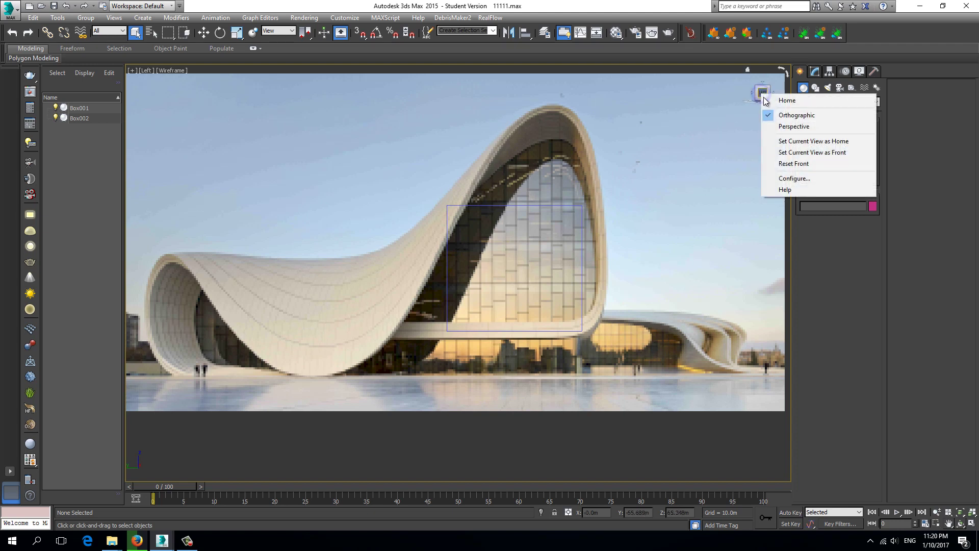
pyautogui.click(792, 127)
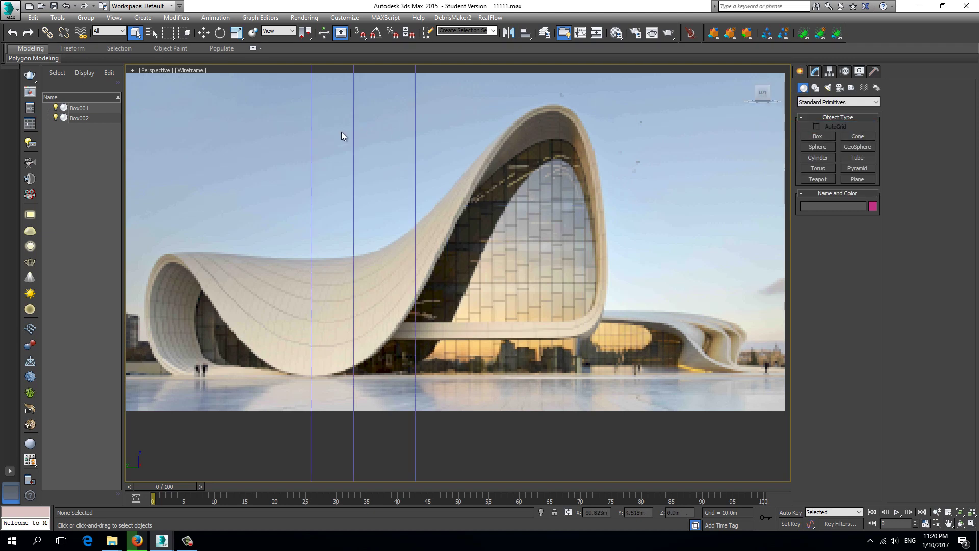
# Enable 2D Pan Zoom Mode in the Perspective viewport showing the building photo and try zooming the view with it.
pyautogui.click(133, 70)
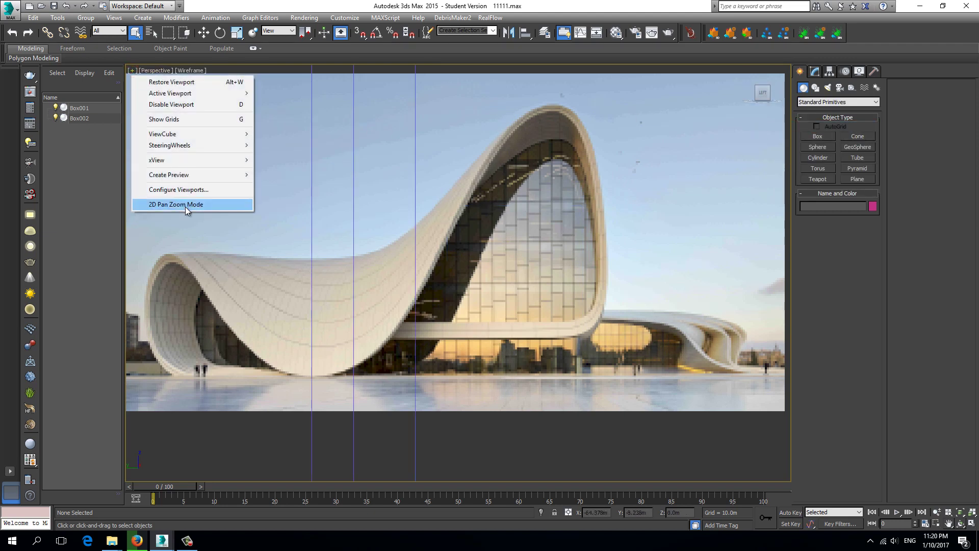
pyautogui.click(185, 207)
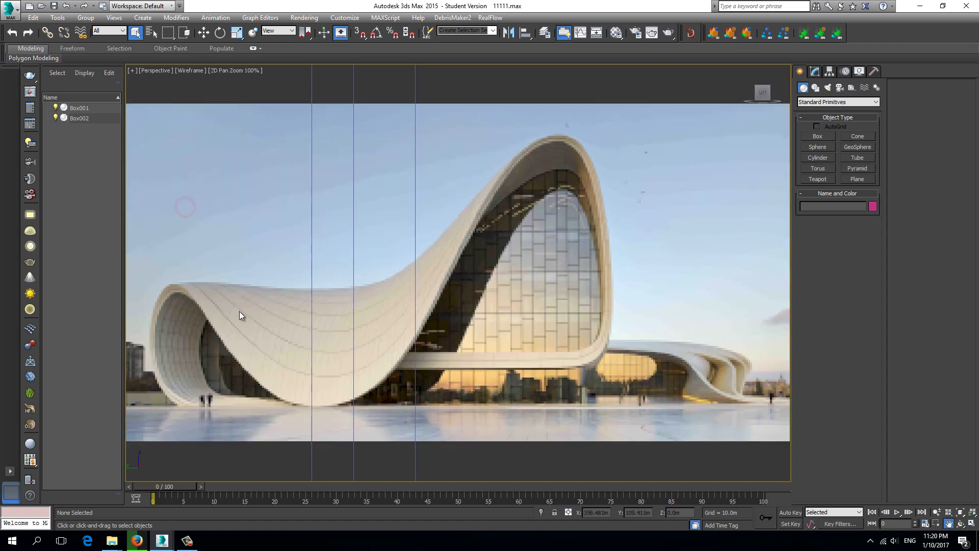
pyautogui.scroll(5, 239, 311)
pyautogui.scroll(-5, 240, 311)
pyautogui.scroll(7, 247, 310)
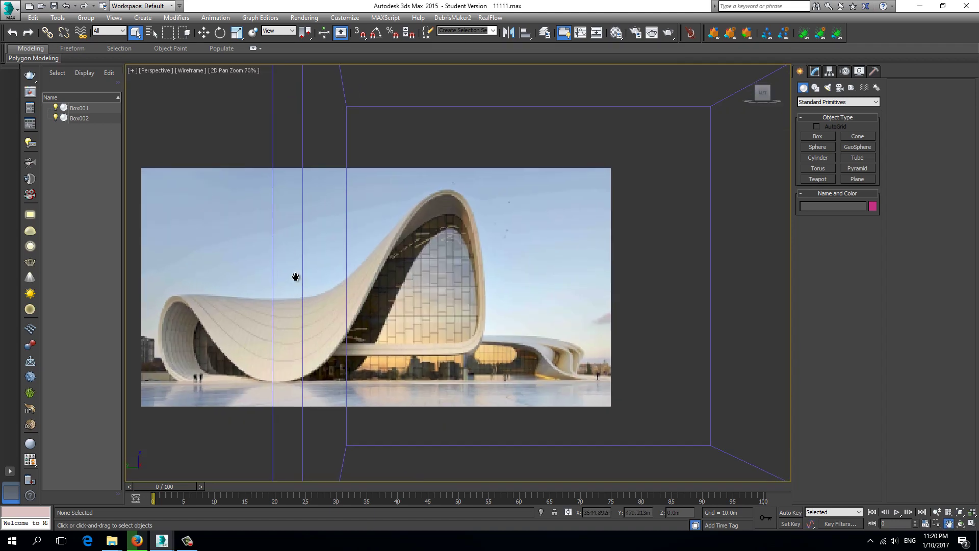
pyautogui.scroll(-3, 282, 335)
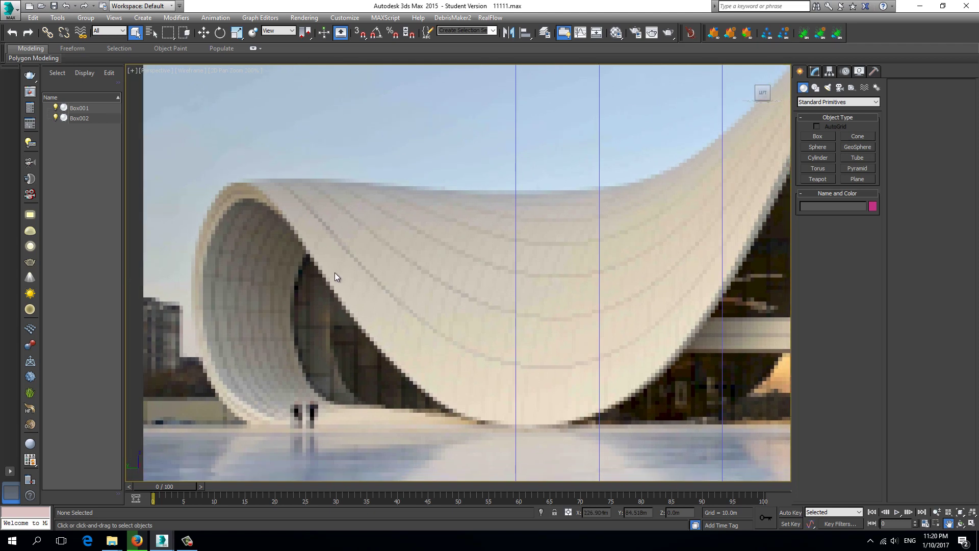
# Examine the building photo up close, from the curved shell to the glass facade.
pyautogui.scroll(7, 335, 276)
pyautogui.scroll(-5, 259, 255)
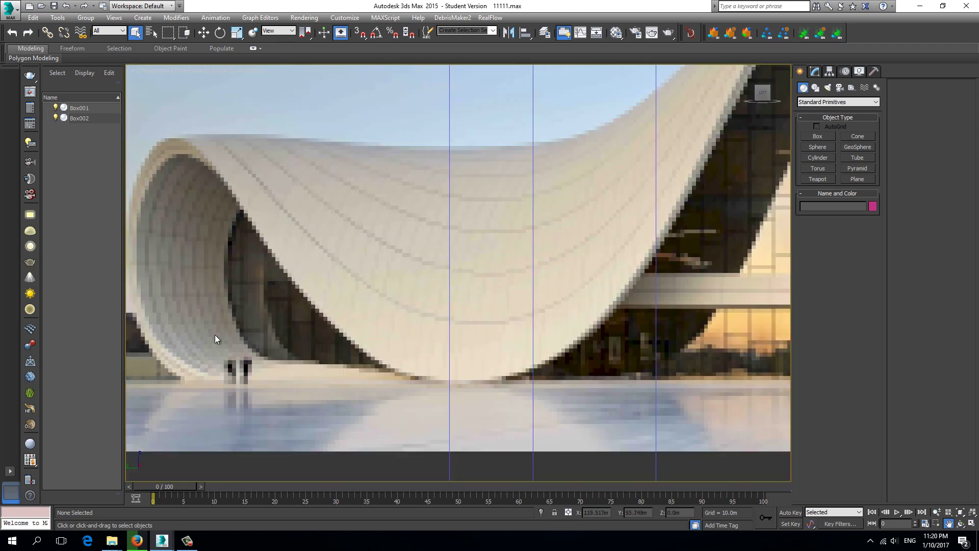
pyautogui.scroll(4, 567, 301)
pyautogui.scroll(-3, 566, 302)
pyautogui.scroll(2, 579, 192)
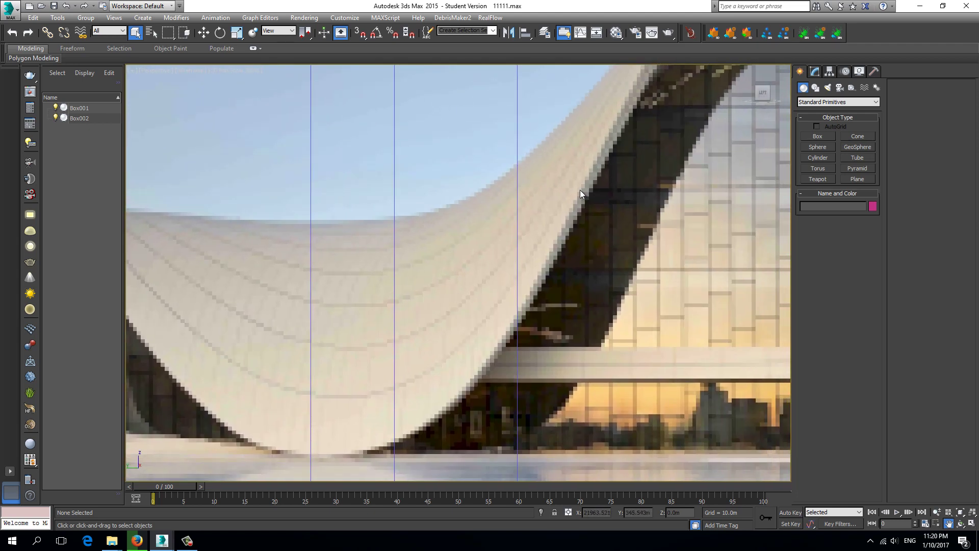
pyautogui.scroll(4, 404, 257)
pyautogui.scroll(-4, 405, 253)
pyautogui.scroll(3, 396, 322)
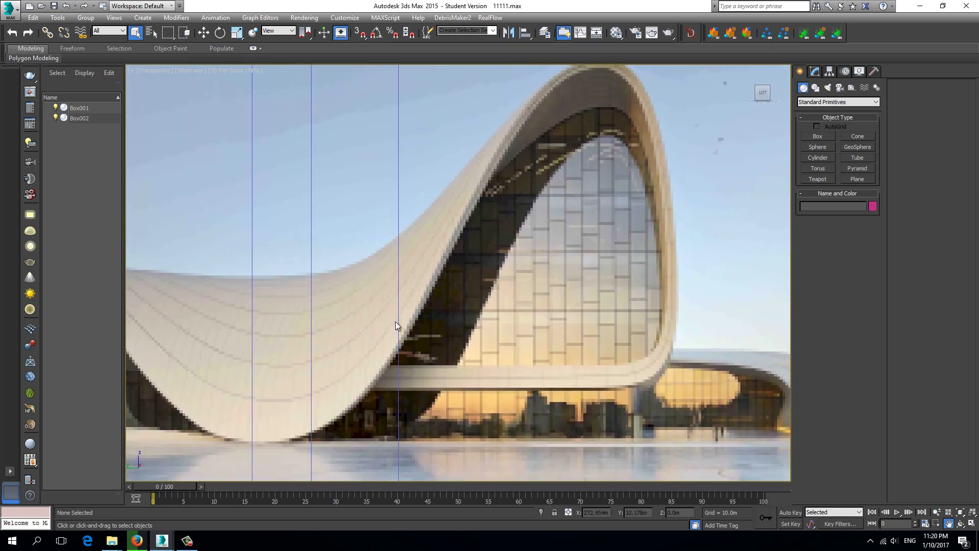
pyautogui.scroll(-4, 431, 329)
pyautogui.scroll(4, 218, 433)
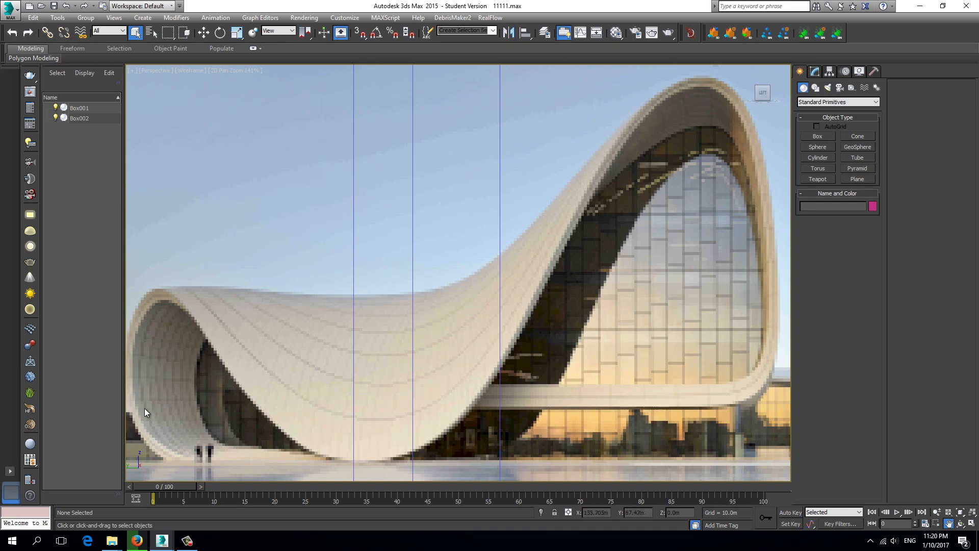
# Switch to the shaded Perspective viewport, maximize it, and select the wood-textured box.
pyautogui.hotkey('alt', 'w')
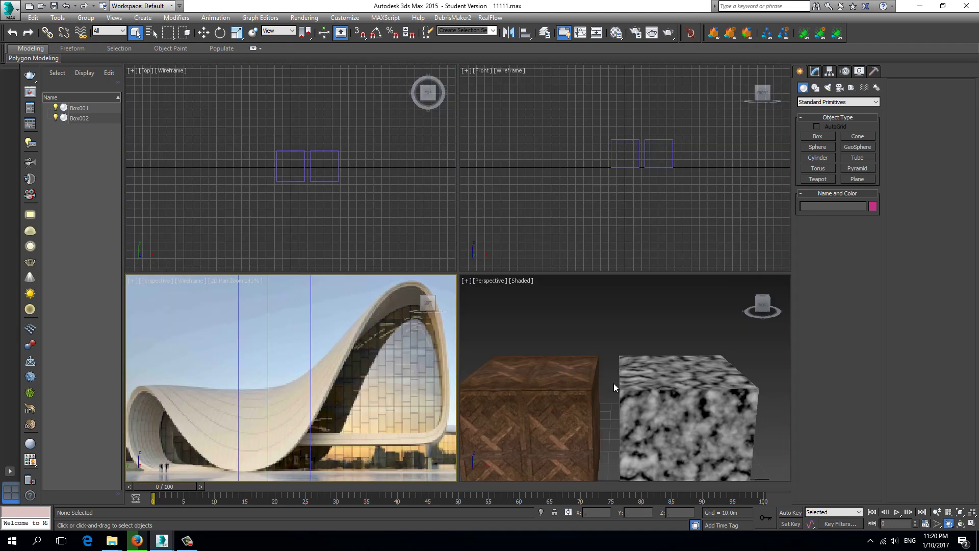
pyautogui.click(613, 384)
pyautogui.hotkey('alt', 'w')
pyautogui.click(417, 321)
pyautogui.moveTo(417, 321)
pyautogui.keyDown('alt'); pyautogui.mouseDown(button='middle')
pyautogui.moveTo(428, 321)
pyautogui.moveTo(428, 305)
pyautogui.mouseUp(button='middle'); pyautogui.keyUp('alt')
# Open the wood box's material in the Material Editor and view the full image of its diffuse bitmap.
pyautogui.press('m')
pyautogui.doubleClick(715, 92)
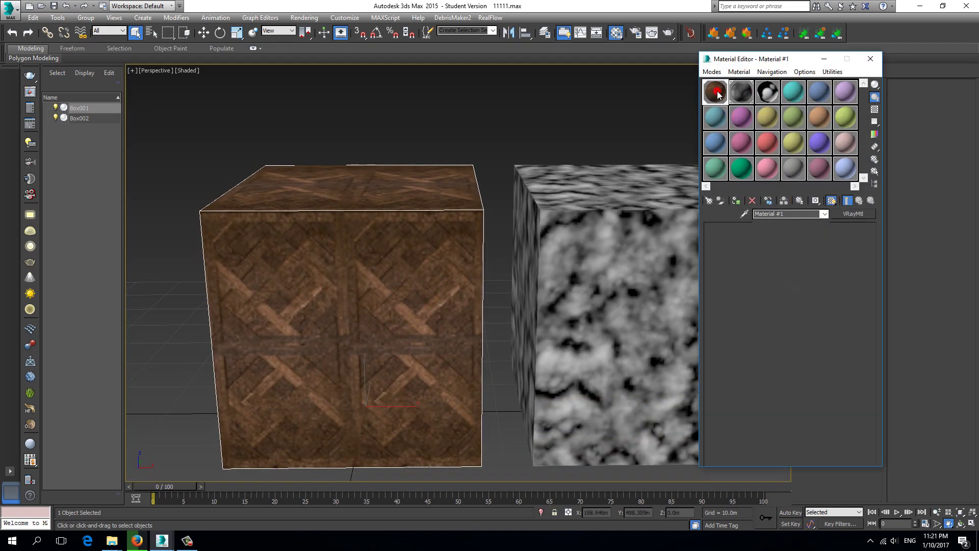
pyautogui.click(432, 57)
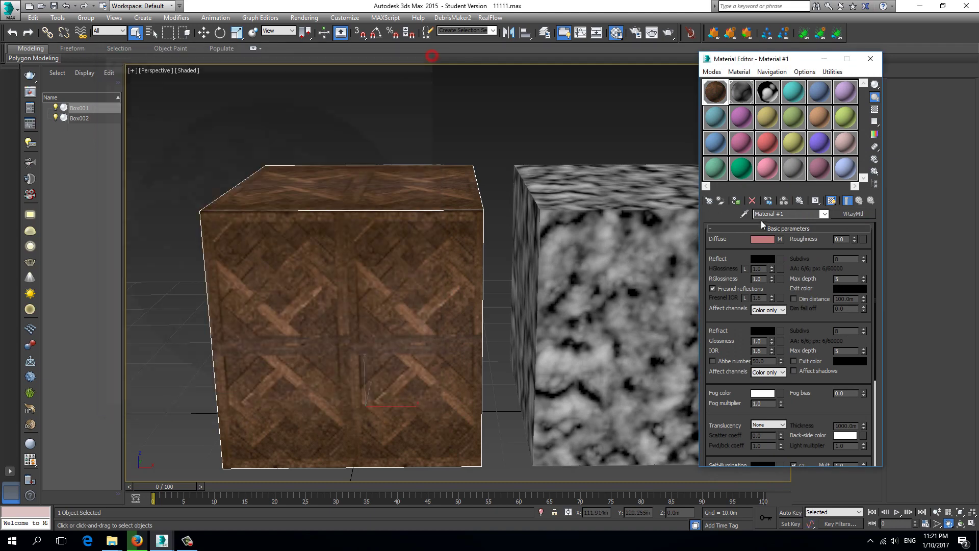
pyautogui.click(779, 239)
pyautogui.click(842, 380)
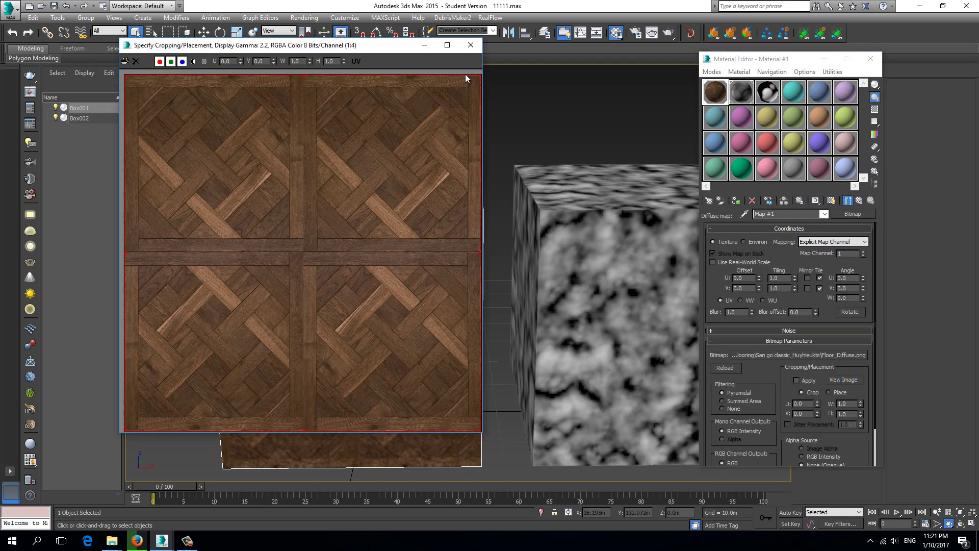
pyautogui.click(471, 45)
# Check the pixel dimensions of Floor_Diffuse in its file properties without replacing the bitmap.
pyautogui.click(777, 355)
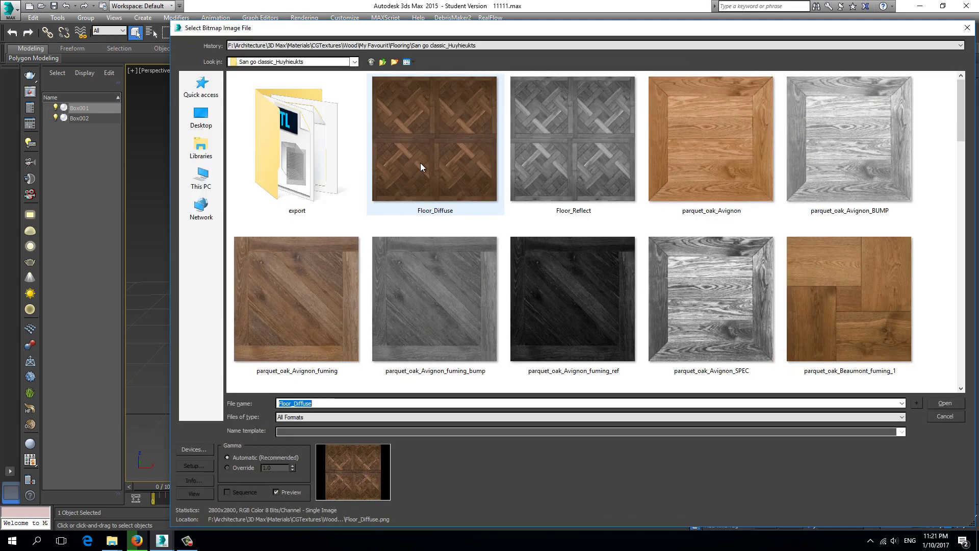
pyautogui.rightClick(420, 163)
pyautogui.click(462, 443)
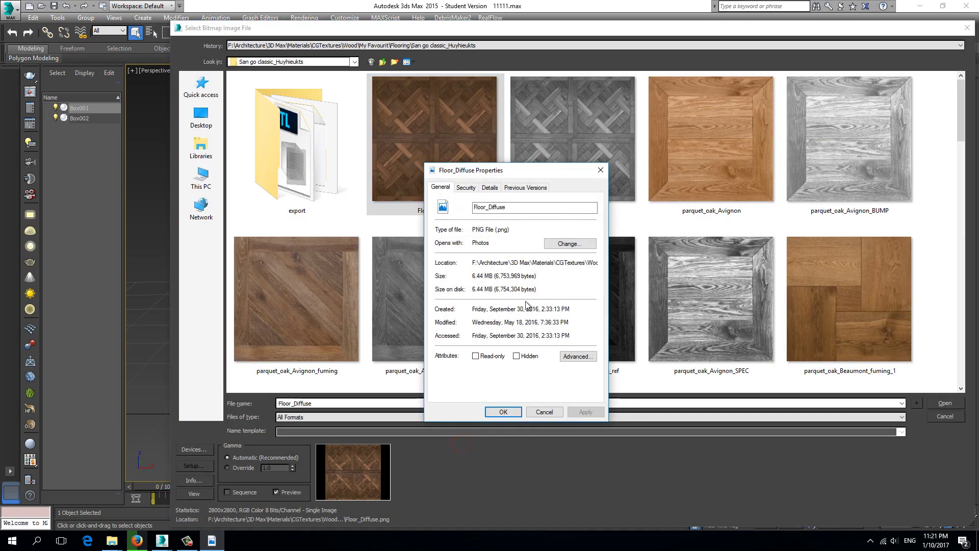
pyautogui.click(489, 188)
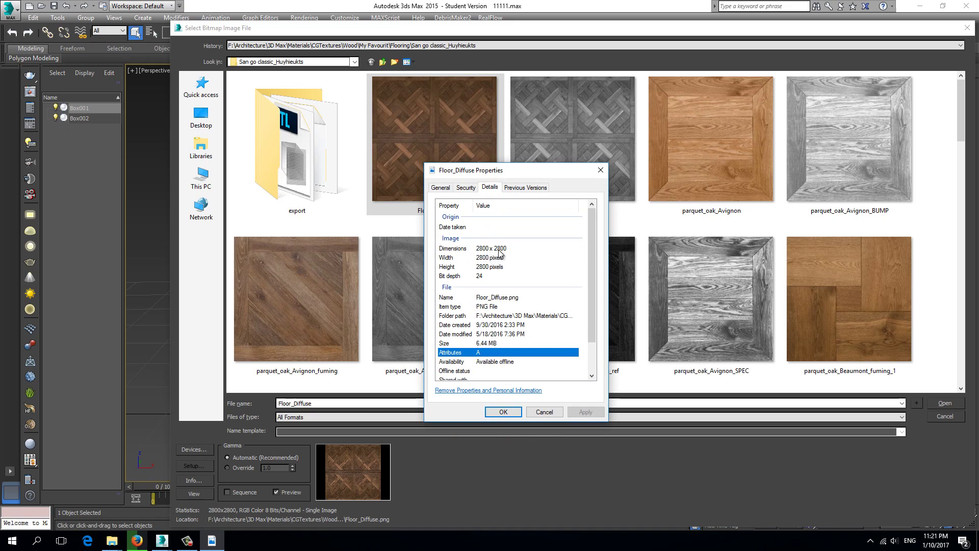
pyautogui.click(547, 413)
pyautogui.click(944, 403)
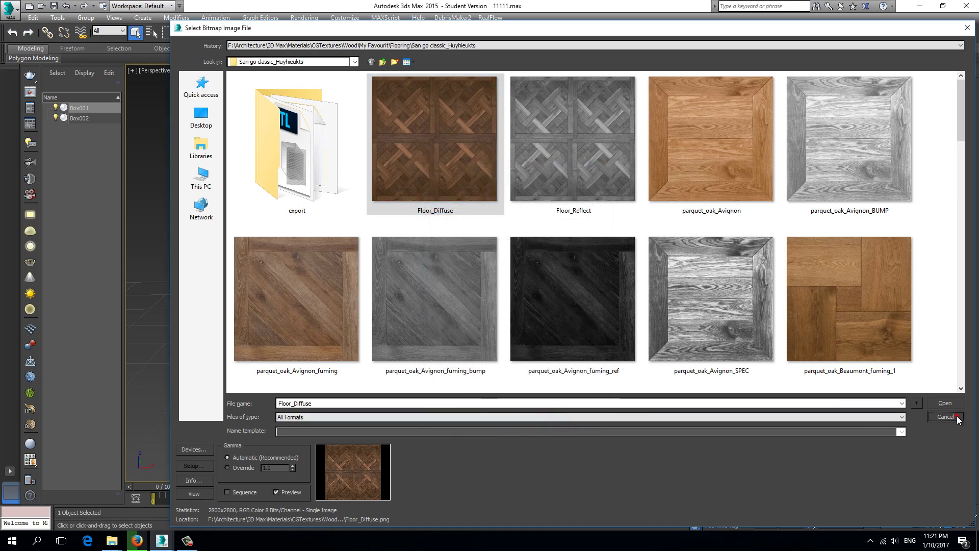
# Select the noise-textured box, inspect the texture sharpness on both boxes, and close the Material Editor.
pyautogui.keyDown('alt'); pyautogui.moveTo(374, 320); pyautogui.dragTo(305, 321, button='middle'); pyautogui.keyUp('alt')
pyautogui.click(509, 319)
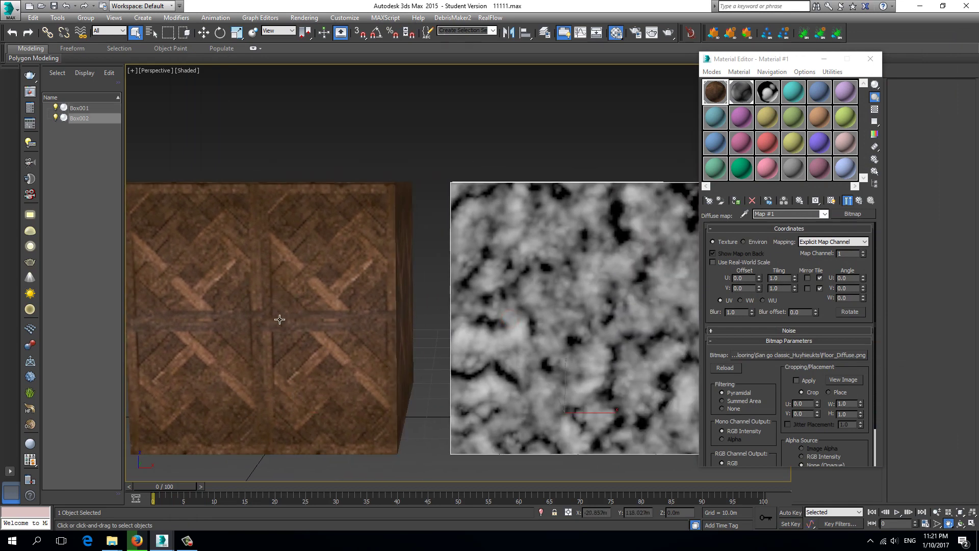
pyautogui.scroll(5, 489, 378)
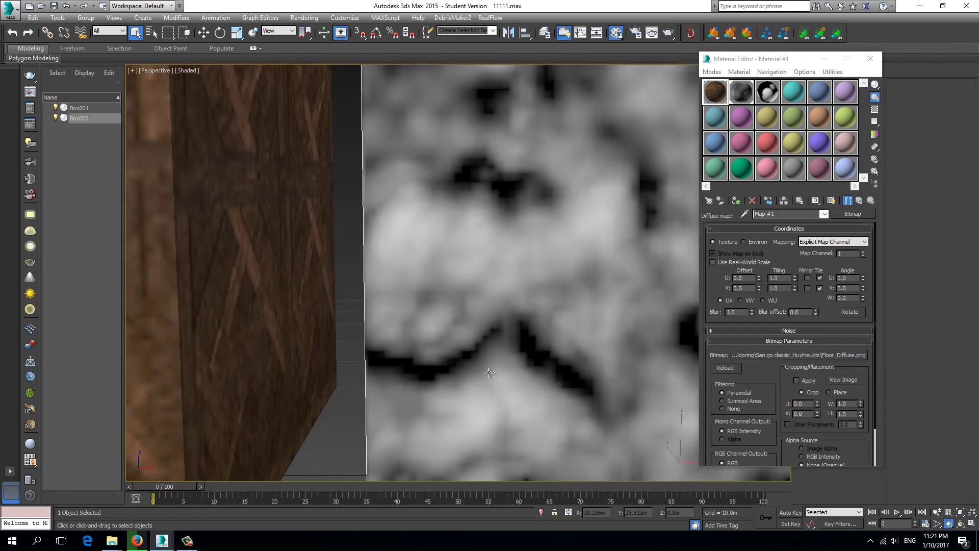
pyautogui.scroll(-3, 488, 379)
pyautogui.scroll(-2, 522, 376)
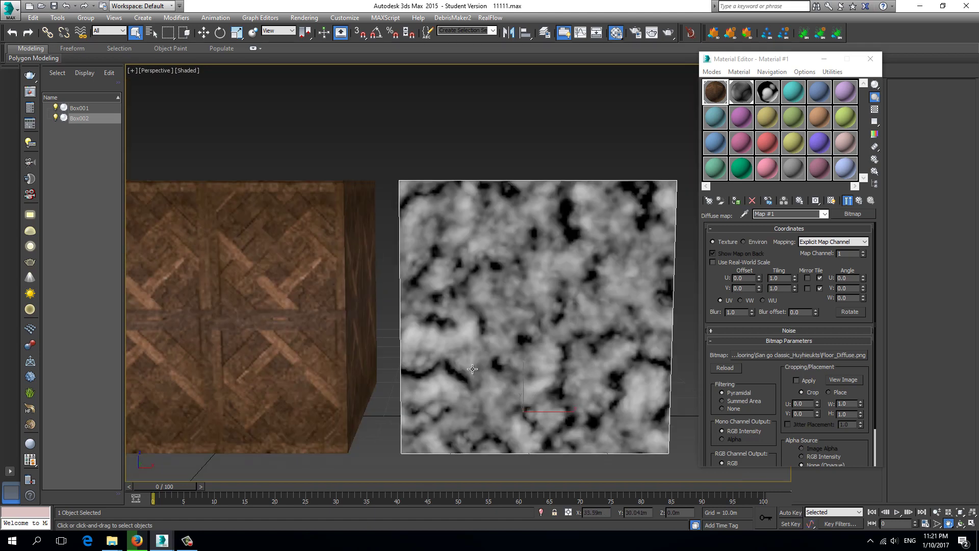
pyautogui.keyDown('alt'); pyautogui.moveTo(439, 357); pyautogui.dragTo(470, 363, button='middle'); pyautogui.keyUp('alt')
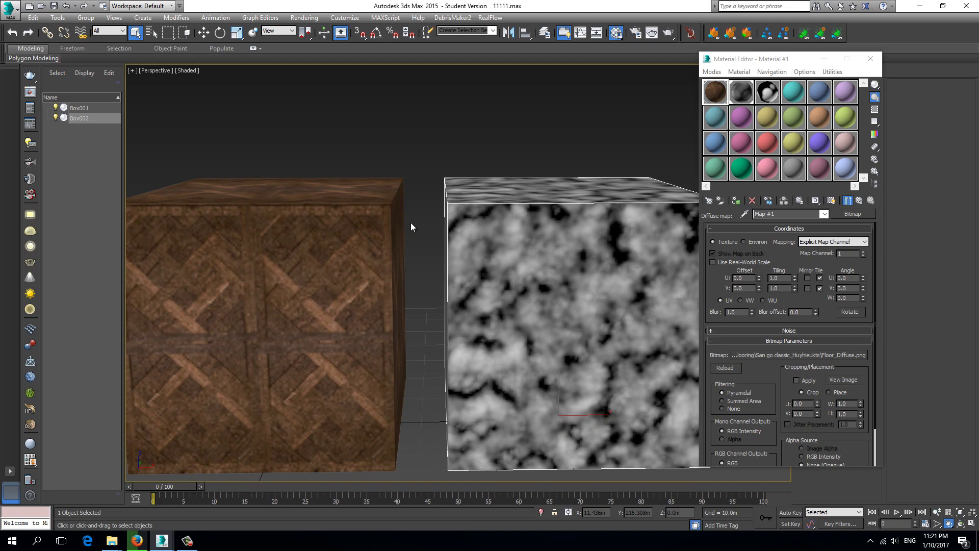
pyautogui.moveTo(411, 222); pyautogui.dragTo(435, 227, button='middle')
pyautogui.click(870, 59)
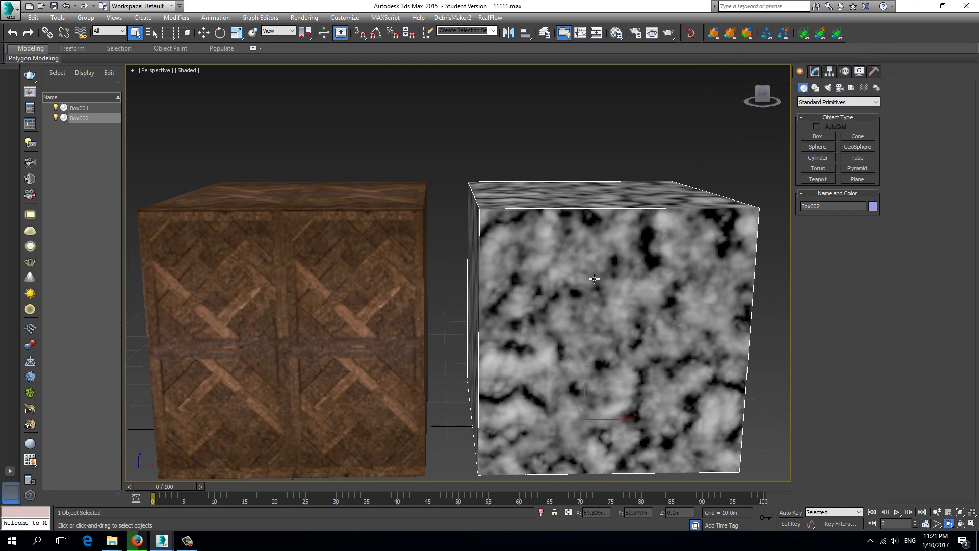
# Set the viewport's material display to Shaded Materials with Maps and look closely at the wood box.
pyautogui.moveTo(376, 251); pyautogui.dragTo(426, 262, button='middle')
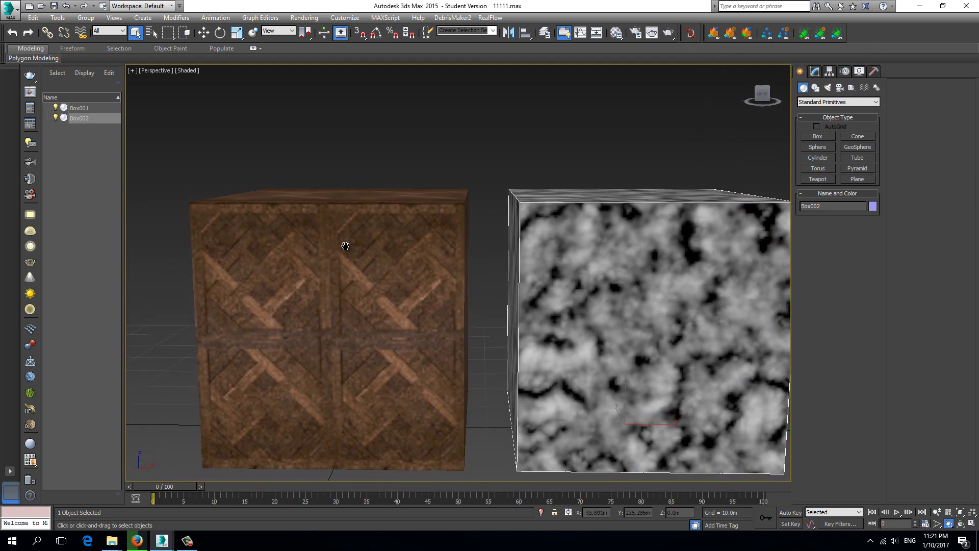
pyautogui.moveTo(343, 245); pyautogui.dragTo(355, 243, button='middle')
pyautogui.scroll(2, 355, 243)
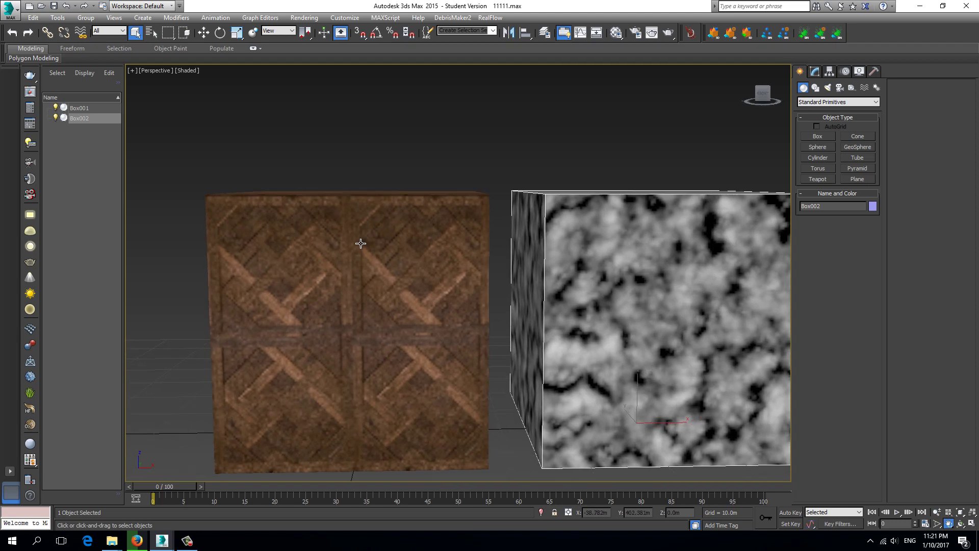
pyautogui.click(189, 73)
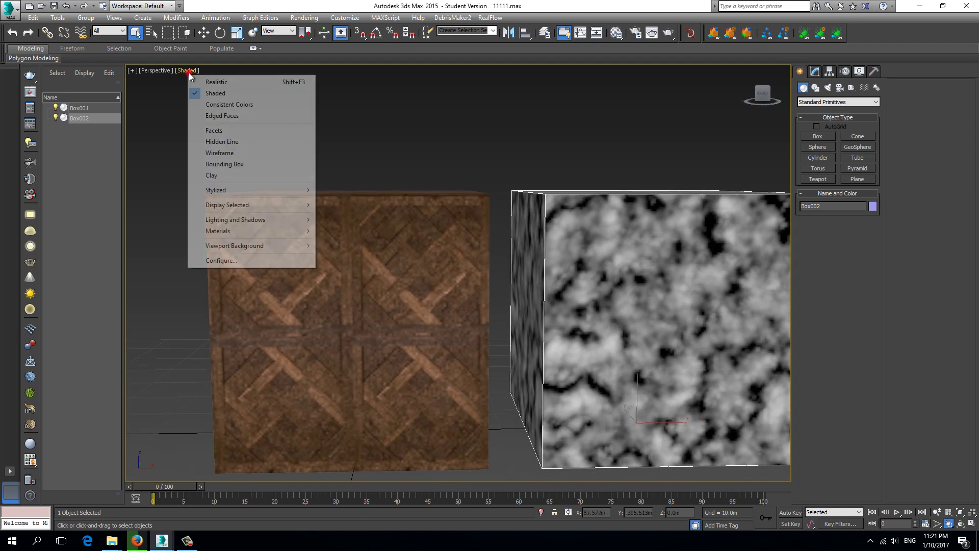
pyautogui.moveTo(236, 236)
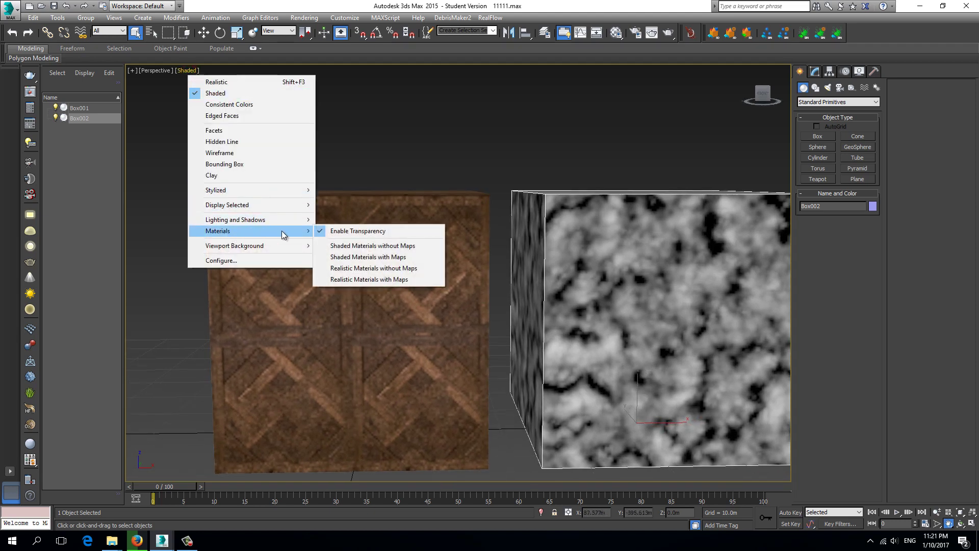
pyautogui.click(375, 257)
pyautogui.scroll(3, 358, 276)
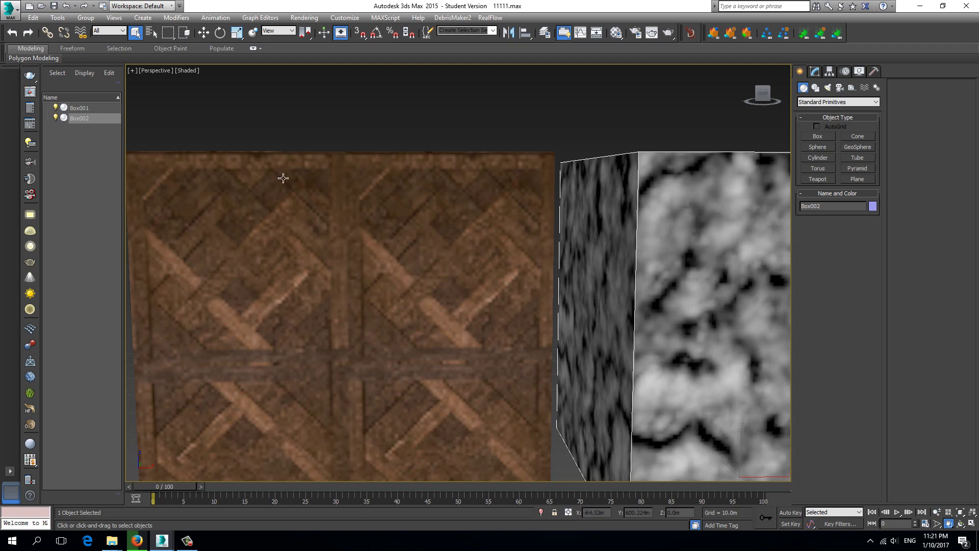
# Switch the viewport's material display to Realistic Materials with Maps and inspect the textures on both boxes.
pyautogui.click(190, 70)
pyautogui.click(261, 231)
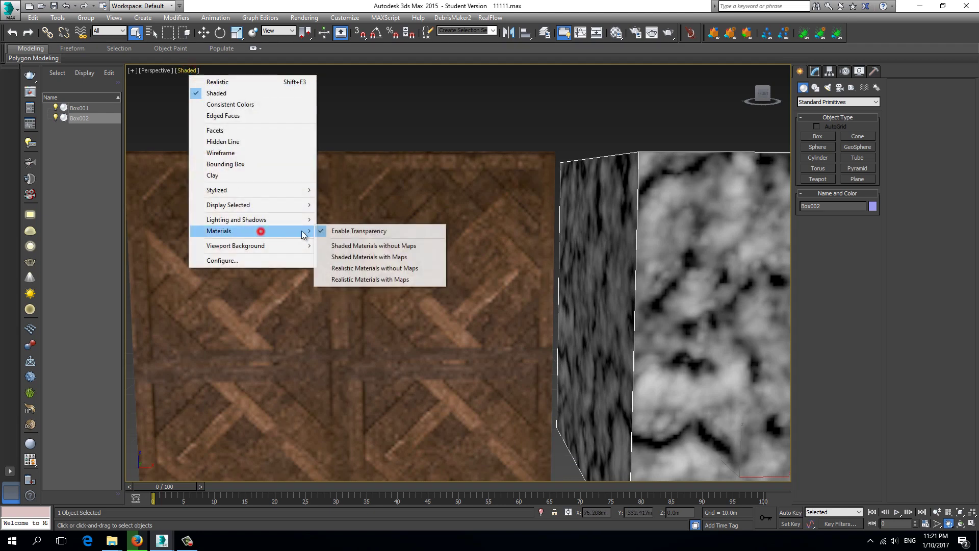
pyautogui.click(366, 279)
pyautogui.scroll(2, 433, 288)
pyautogui.moveTo(437, 282); pyautogui.dragTo(391, 248, button='middle')
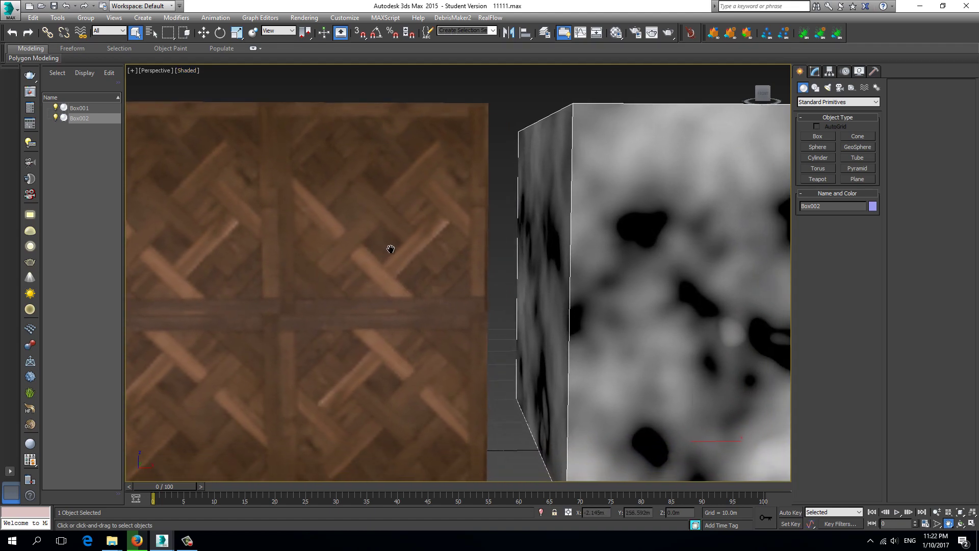
pyautogui.scroll(2, 332, 293)
pyautogui.scroll(-1, 391, 341)
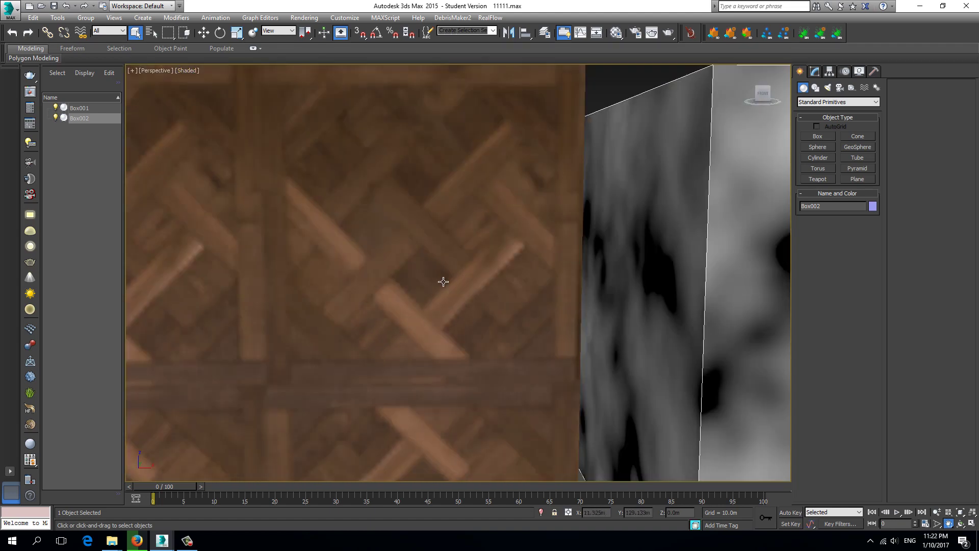
pyautogui.scroll(-3, 328, 290)
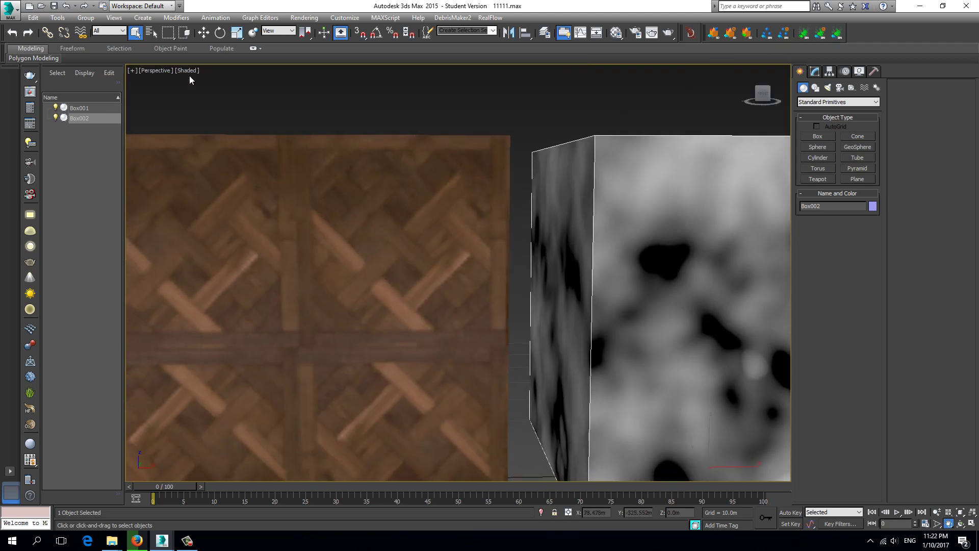
# Return the viewport's material display to Shaded Materials with Maps and examine both boxes from several distances.
pyautogui.click(187, 71)
pyautogui.moveTo(240, 231)
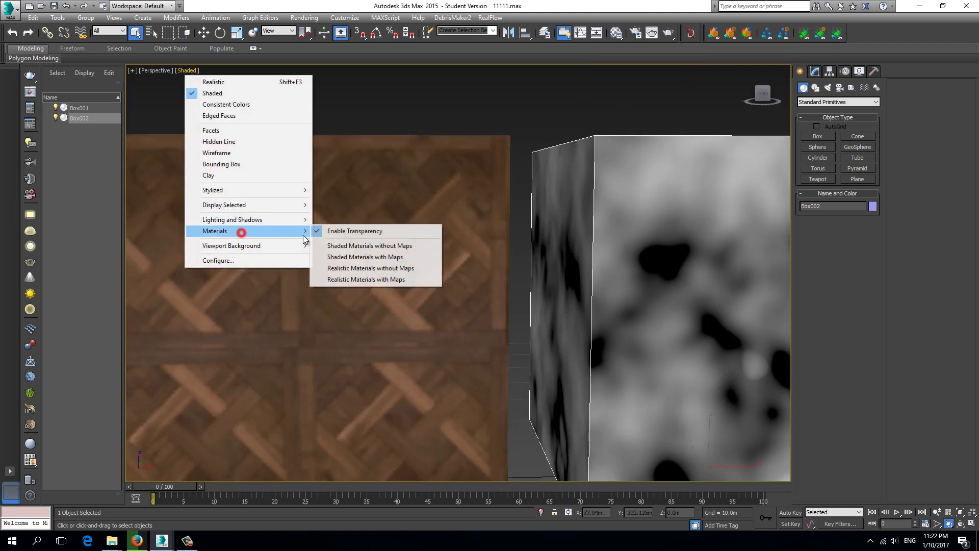
pyautogui.click(359, 257)
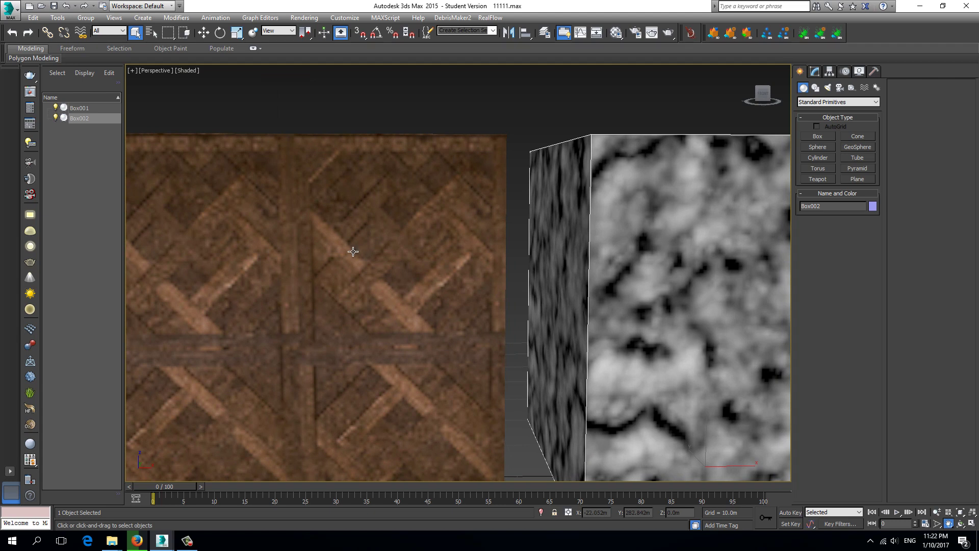
pyautogui.scroll(-4, 353, 252)
pyautogui.scroll(2, 387, 263)
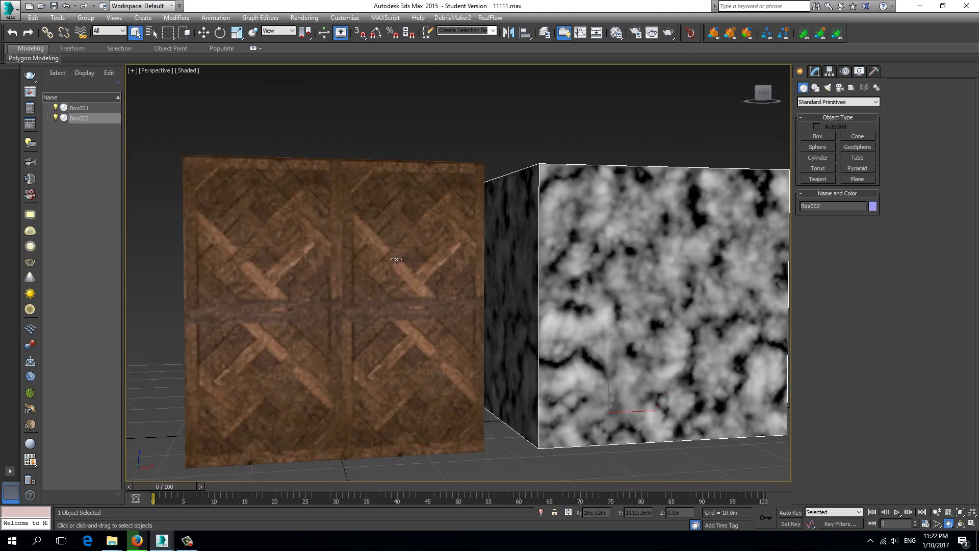
pyautogui.scroll(-1, 338, 303)
pyautogui.scroll(4, 377, 285)
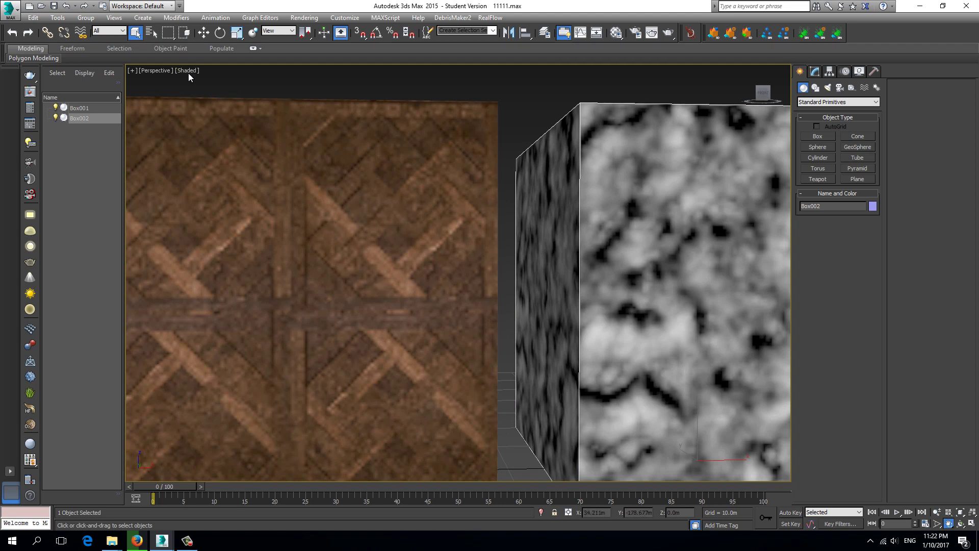
pyautogui.moveTo(291, 215); pyautogui.dragTo(304, 259, button='middle')
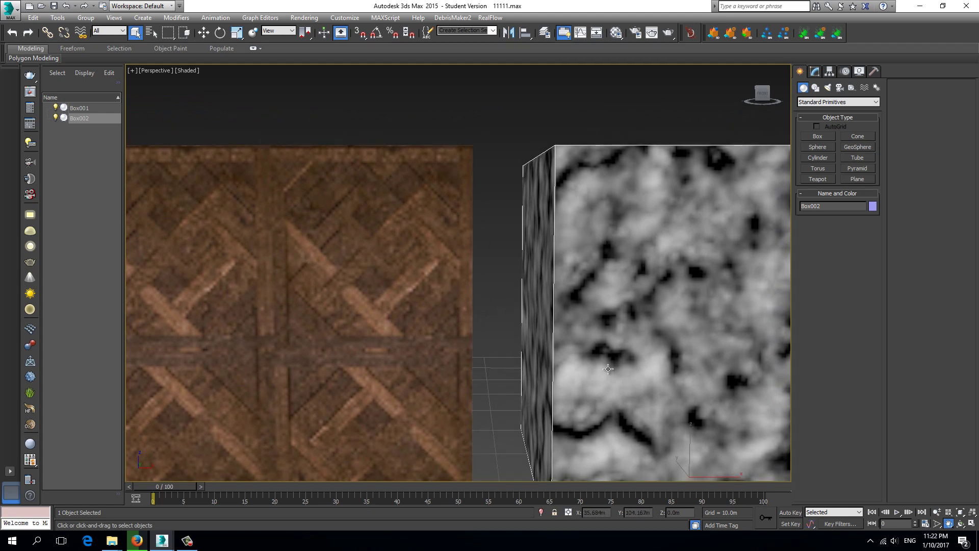
# Set the maximum viewport display resolution for baked procedural maps to 1024 pixels.
pyautogui.hotkey('alt', 'b')
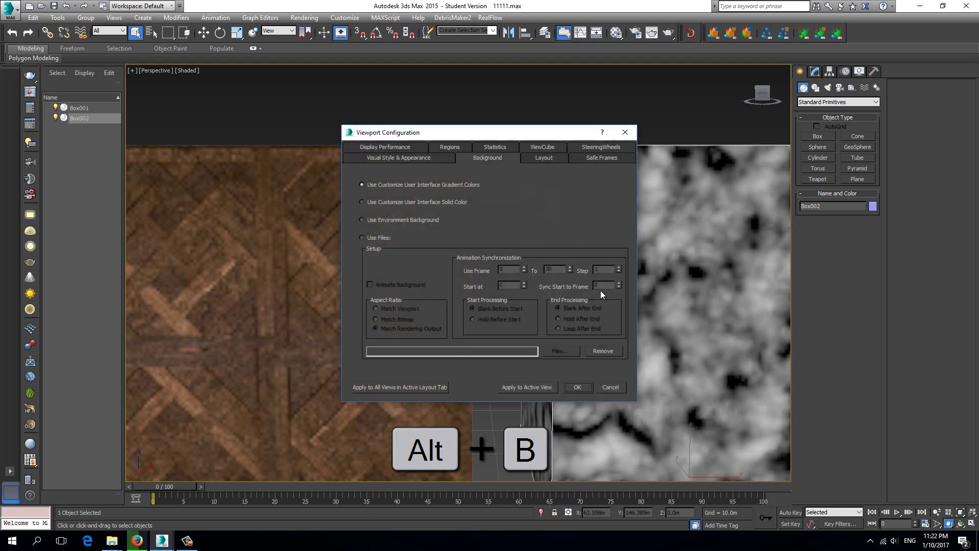
pyautogui.click(390, 149)
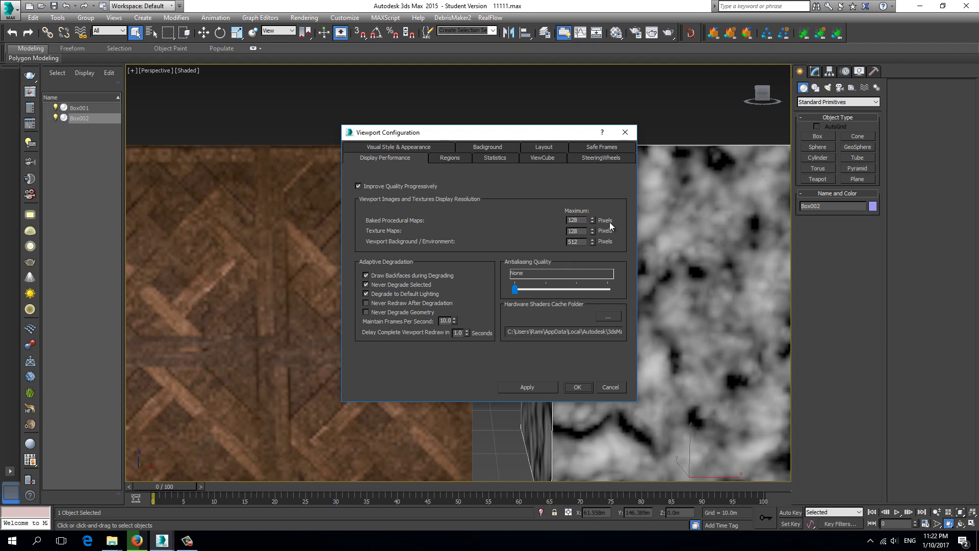
pyautogui.doubleClick(583, 221)
pyautogui.doubleClick(580, 221)
pyautogui.write('1024')
pyautogui.click(575, 388)
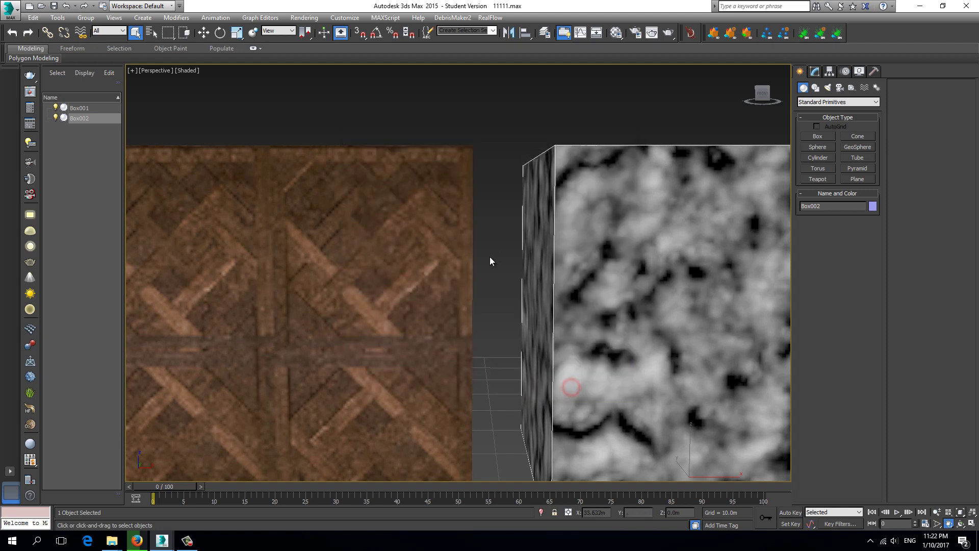
# Set the maximum viewport resolution for texture maps to 1024 pixels and inspect the wood box up close.
pyautogui.hotkey('alt', 'b')
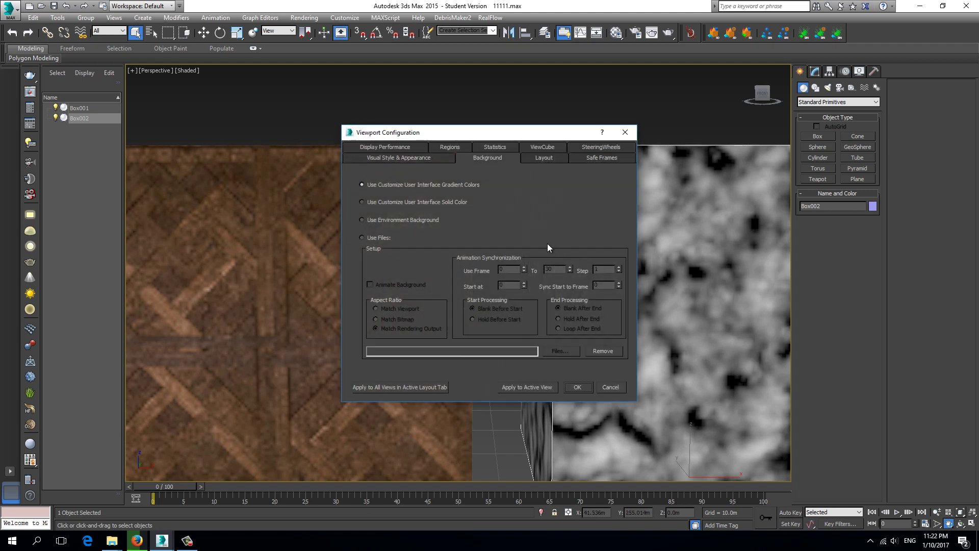
pyautogui.click(401, 150)
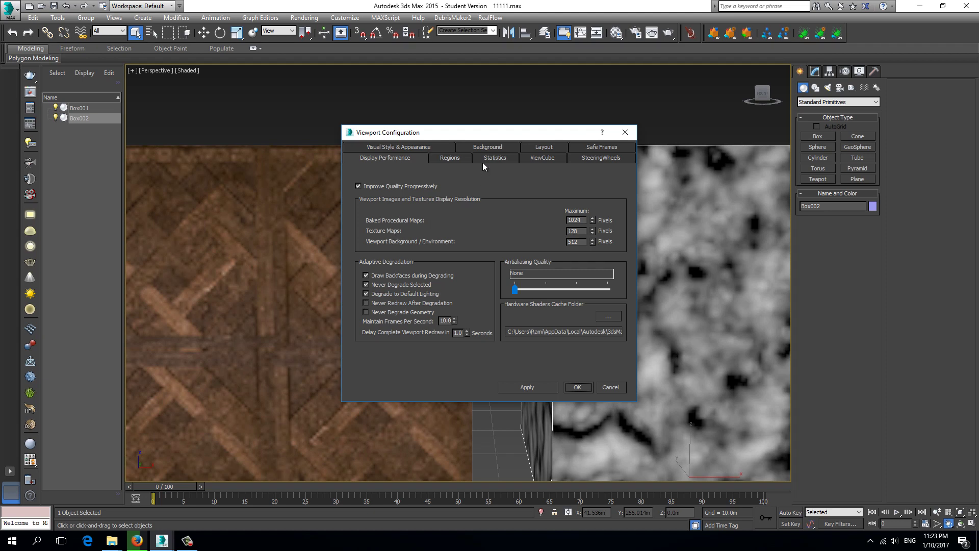
pyautogui.moveTo(490, 132); pyautogui.dragTo(575, 122)
pyautogui.doubleClick(663, 221)
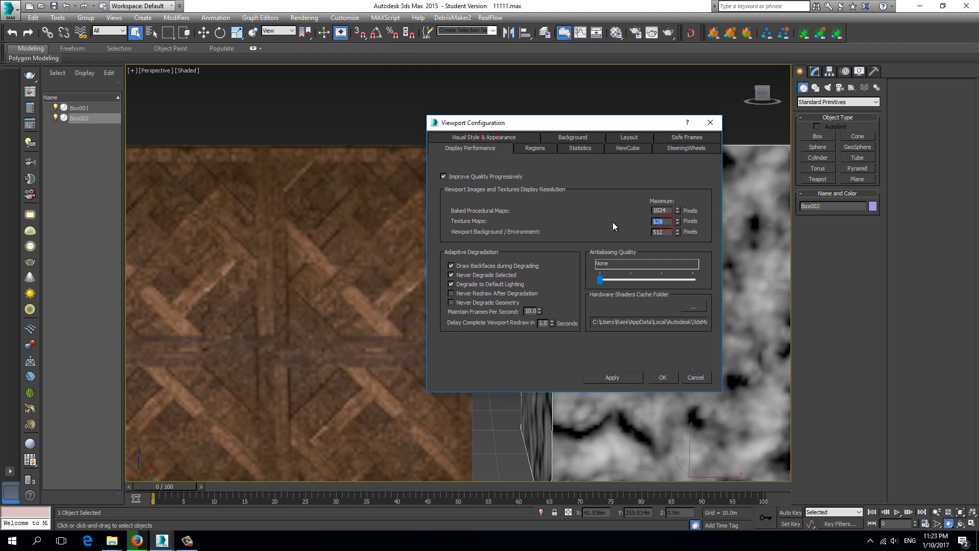
pyautogui.write('1024')
pyautogui.click(613, 379)
pyautogui.click(661, 377)
pyautogui.scroll(4, 401, 326)
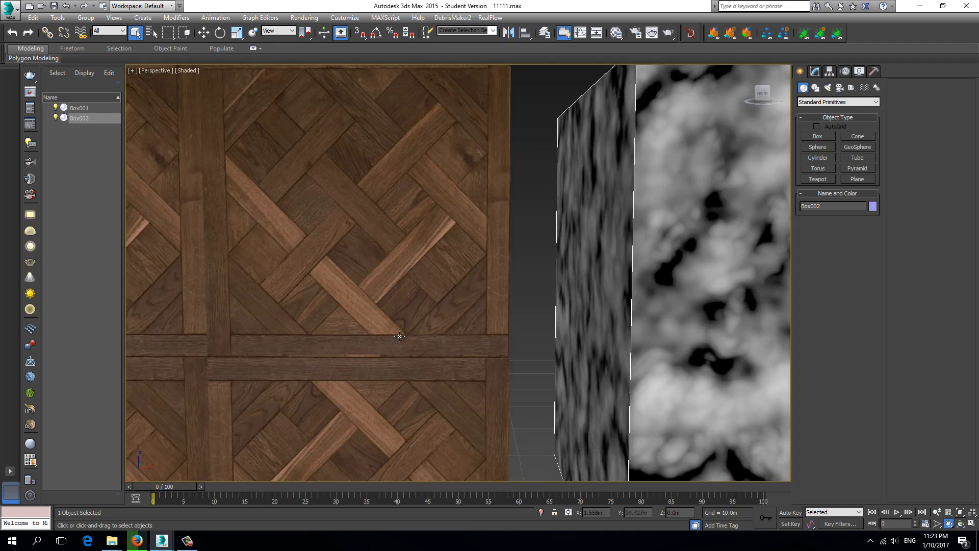
pyautogui.moveTo(401, 317); pyautogui.dragTo(422, 384, button='middle')
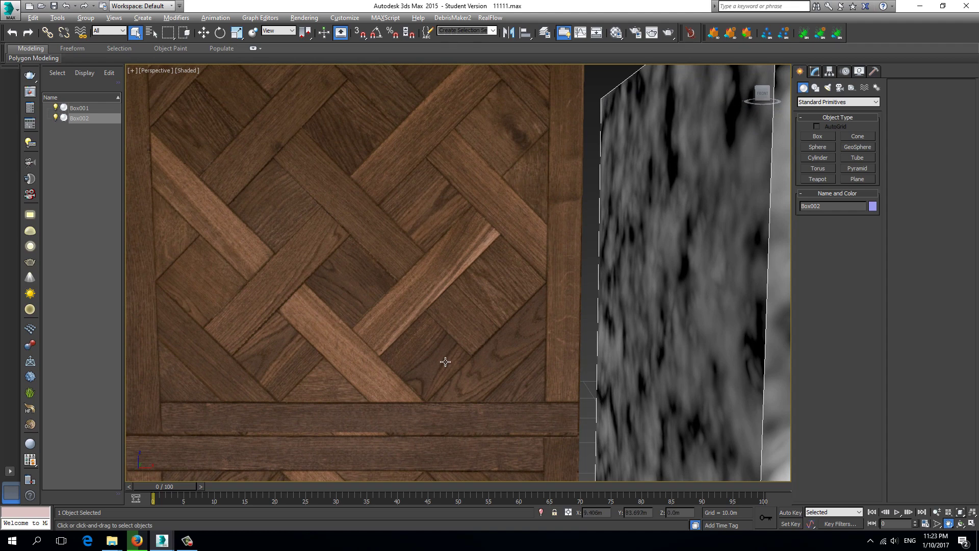
# Lower the viewport's texture map resolution to 512 pixels and examine the wood box's sharpness.
pyautogui.hotkey('alt', 'b')
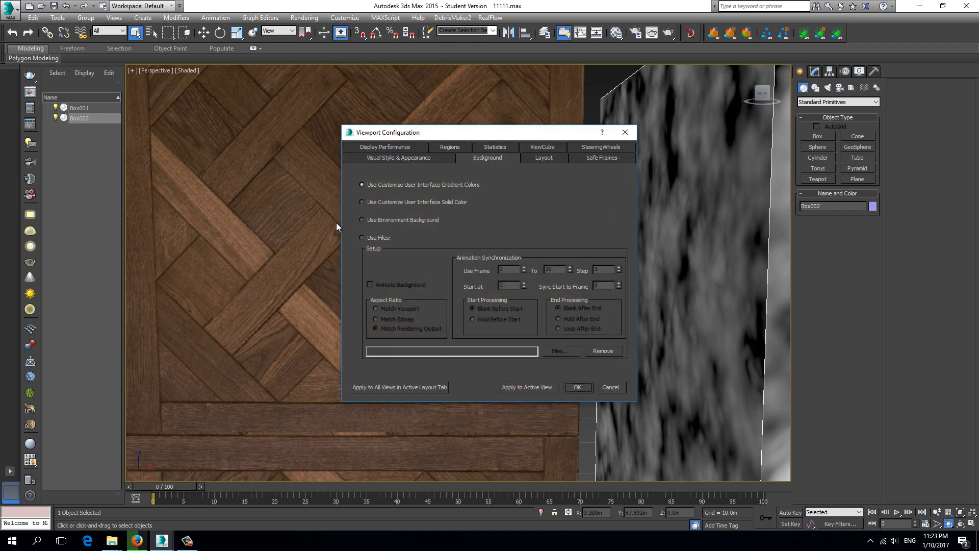
pyautogui.moveTo(442, 137); pyautogui.dragTo(567, 134)
pyautogui.click(536, 144)
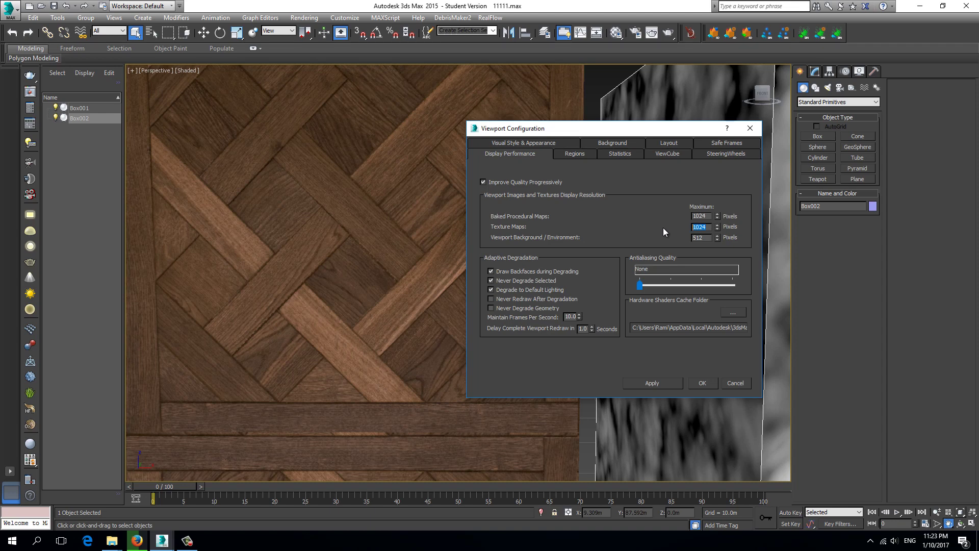
pyautogui.write('512')
pyautogui.click(712, 384)
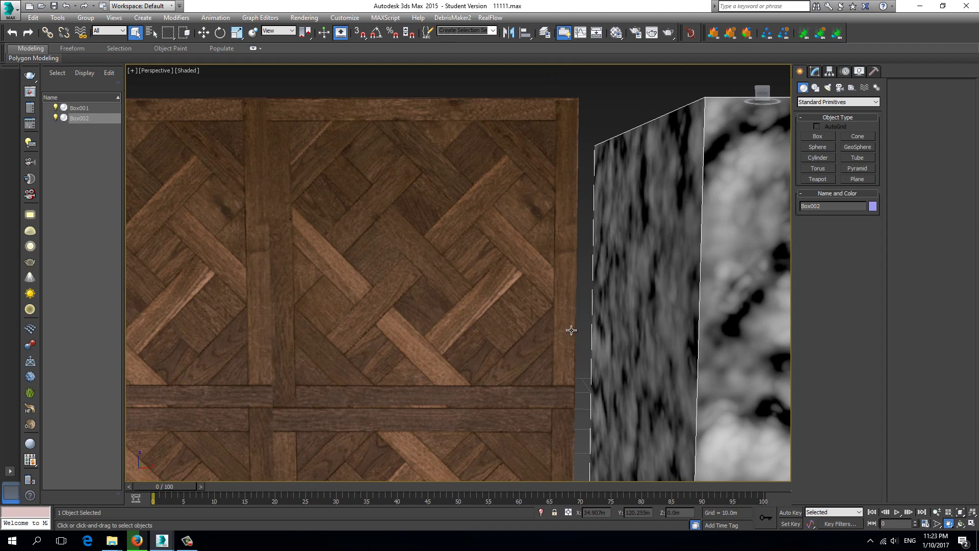
pyautogui.keyDown('alt'); pyautogui.moveTo(571, 330); pyautogui.dragTo(564, 335, button='middle'); pyautogui.keyUp('alt')
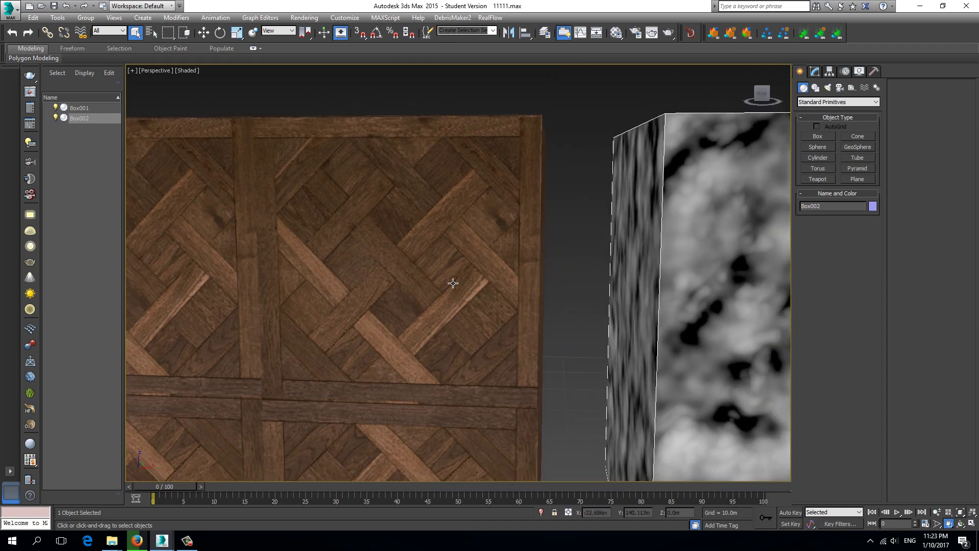
# Raise the viewport's texture map resolution to 4096 pixels and inspect the wood planks near and far.
pyautogui.hotkey('alt', 'b')
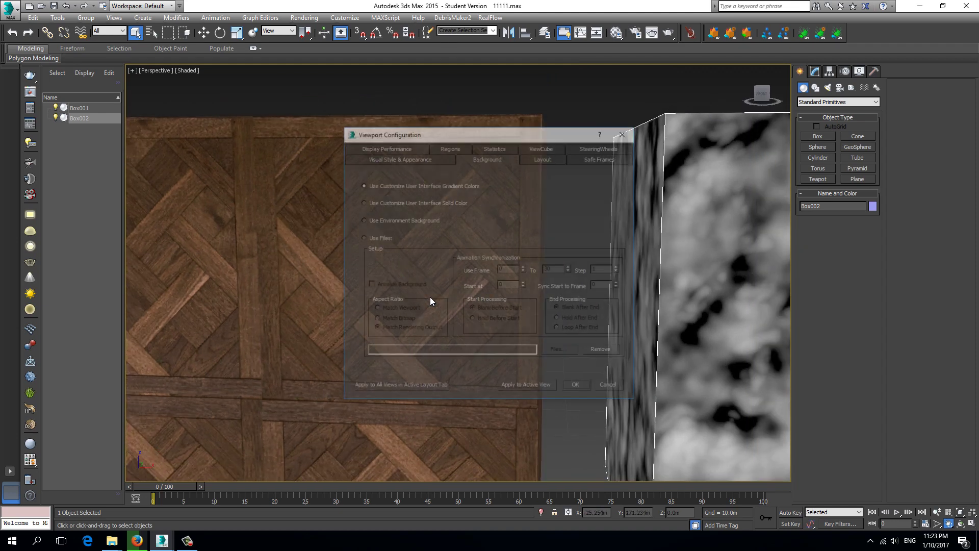
pyautogui.click(409, 147)
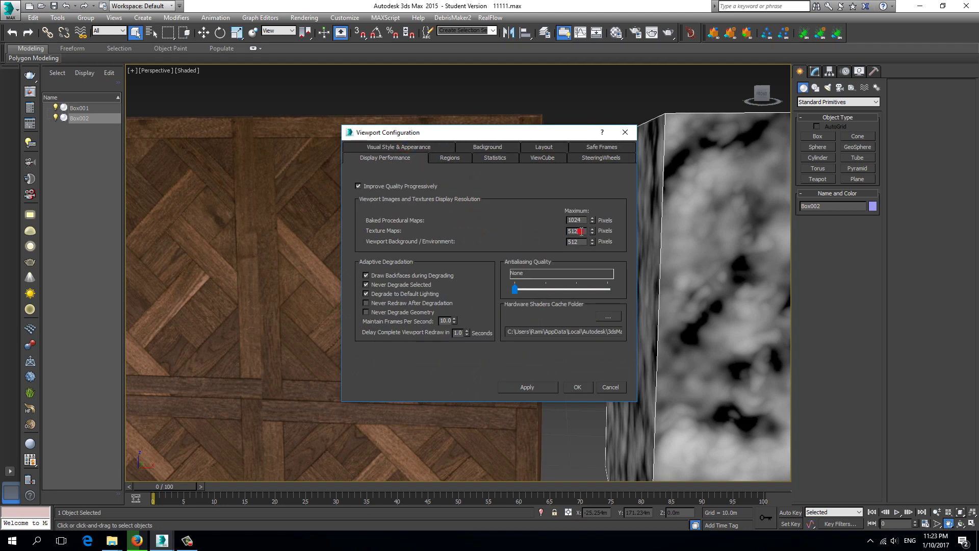
pyautogui.moveTo(580, 231); pyautogui.dragTo(558, 233)
pyautogui.click(576, 387)
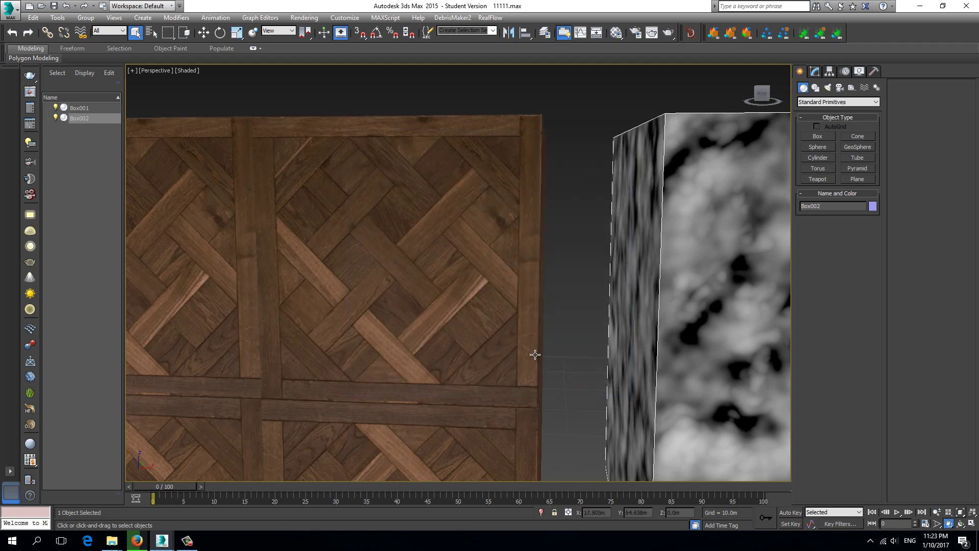
pyautogui.scroll(3, 503, 334)
pyautogui.scroll(-4, 501, 338)
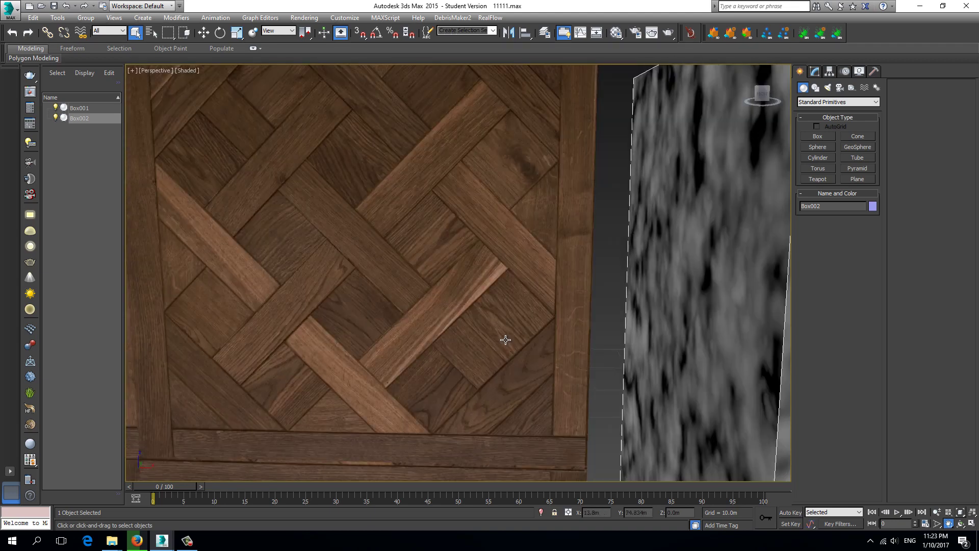
pyautogui.scroll(-2, 535, 291)
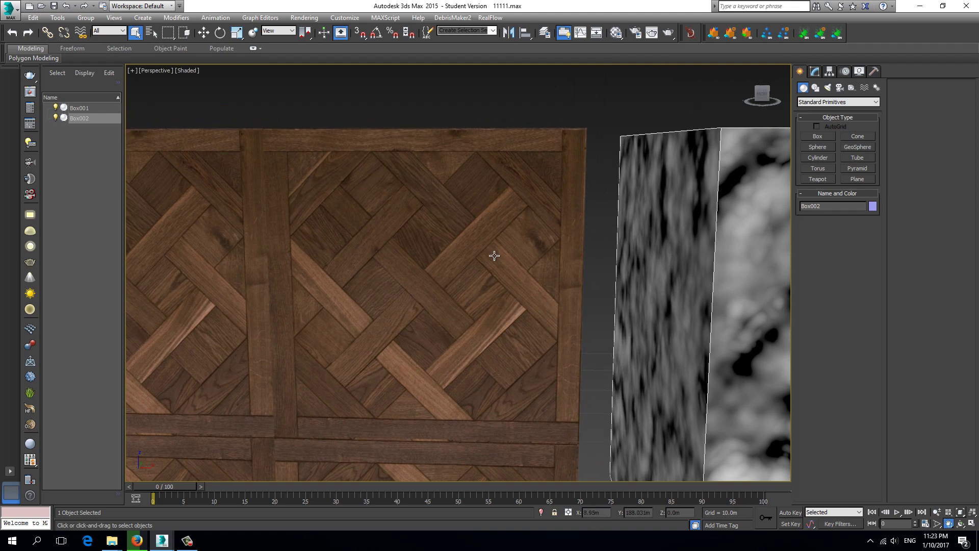
# Change the viewport's texture map resolution from the 4096-pixel limit to 1024 pixels and inspect both boxes closely.
pyautogui.hotkey('alt', 'b')
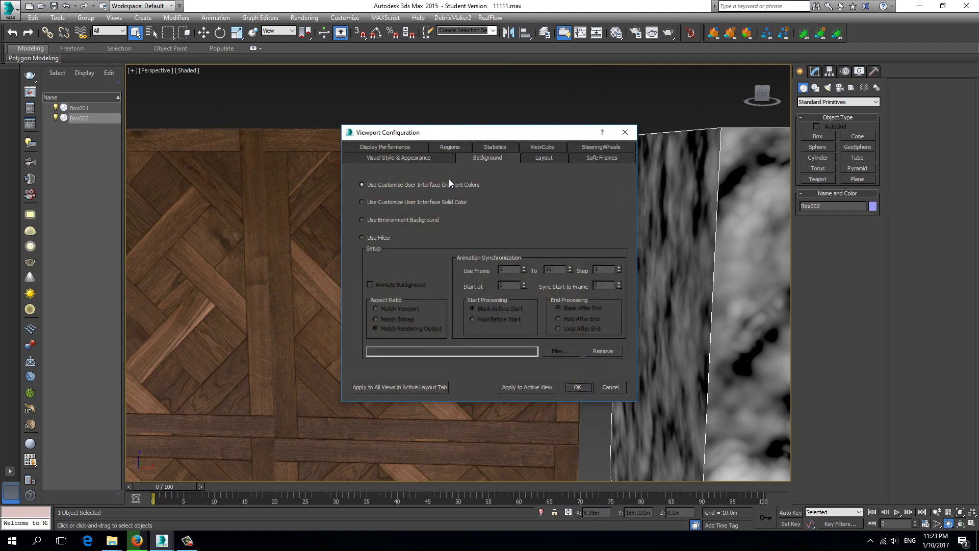
pyautogui.click(418, 162)
pyautogui.click(406, 147)
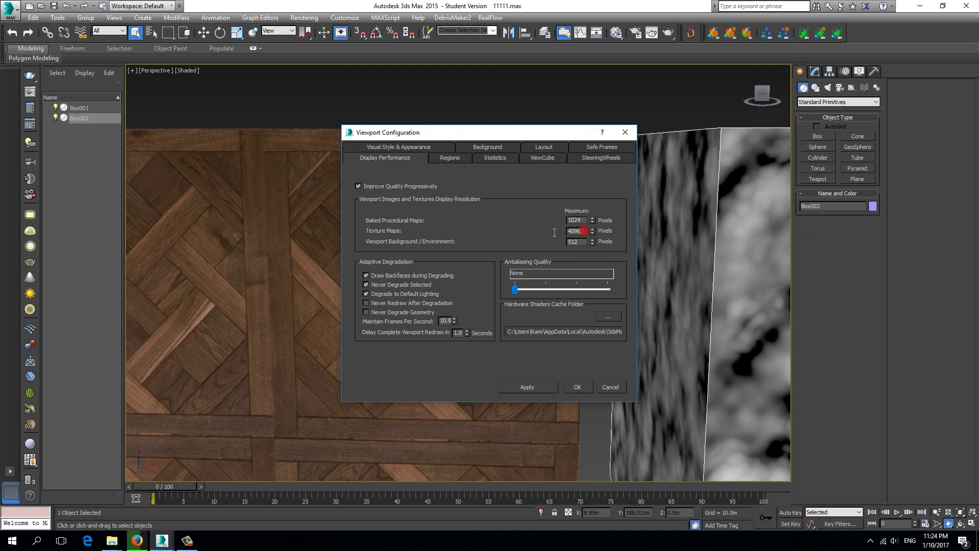
pyautogui.write('1024')
pyautogui.click(577, 387)
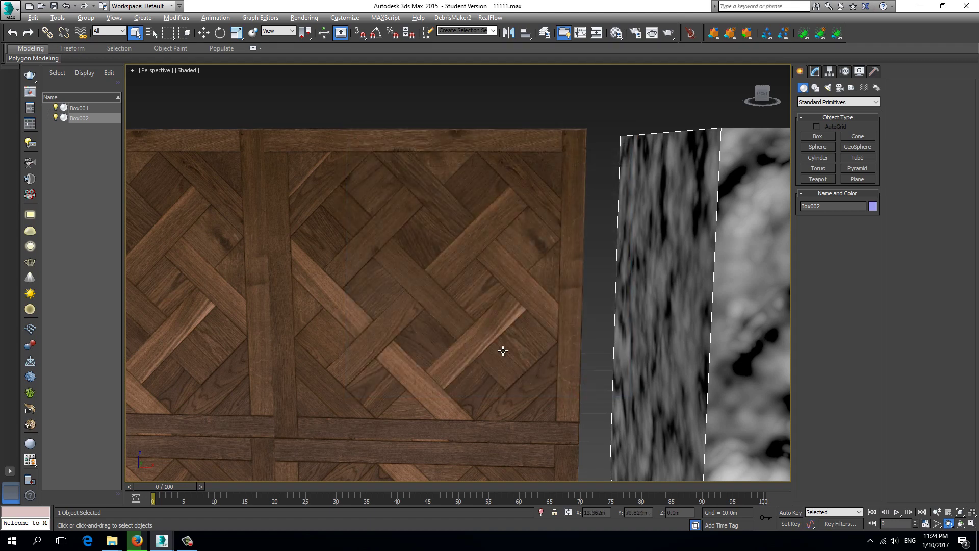
pyautogui.scroll(5, 491, 354)
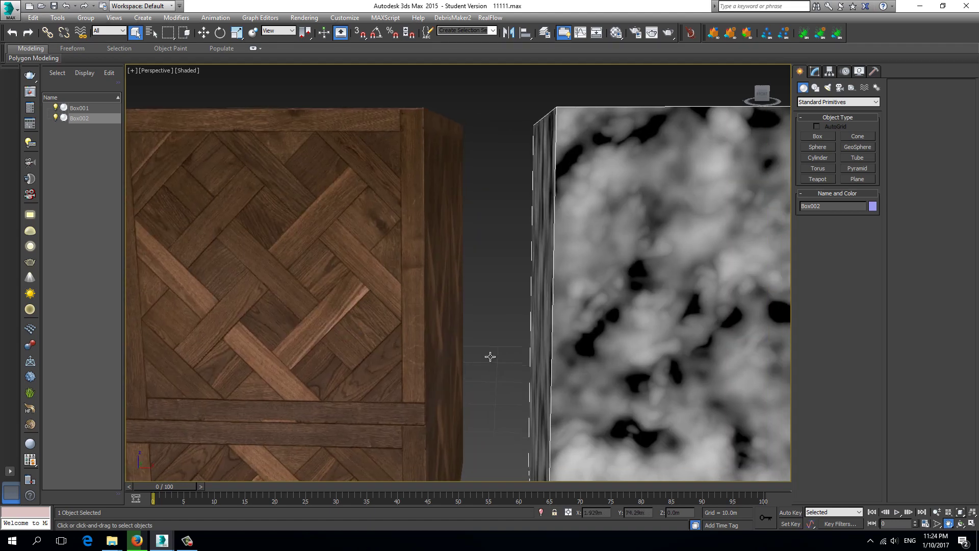
pyautogui.scroll(2, 649, 385)
# Apply a 128-pixel texture map resolution to compare the texture quality on both boxes.
pyautogui.hotkey('shift', 'v')
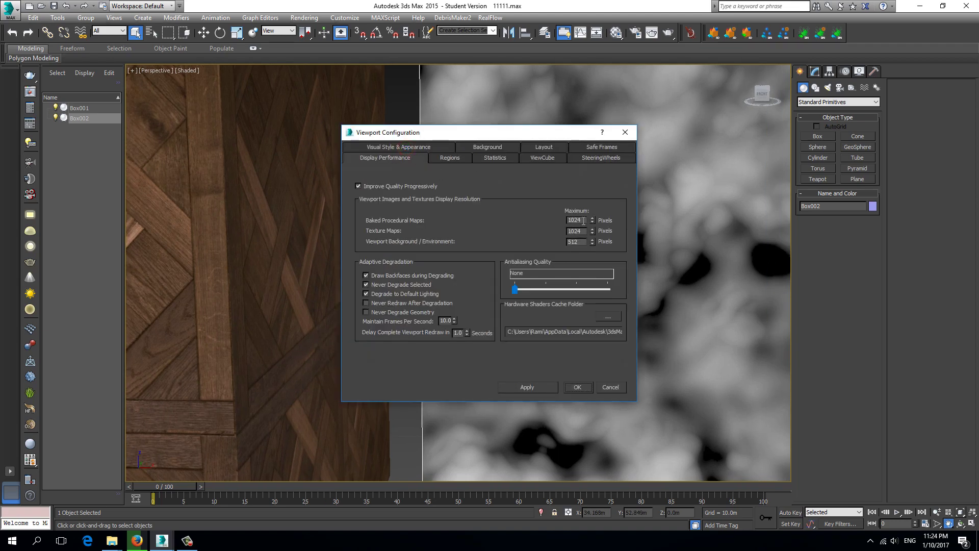
pyautogui.doubleClick(585, 230)
pyautogui.moveTo(510, 132); pyautogui.dragTo(821, 106)
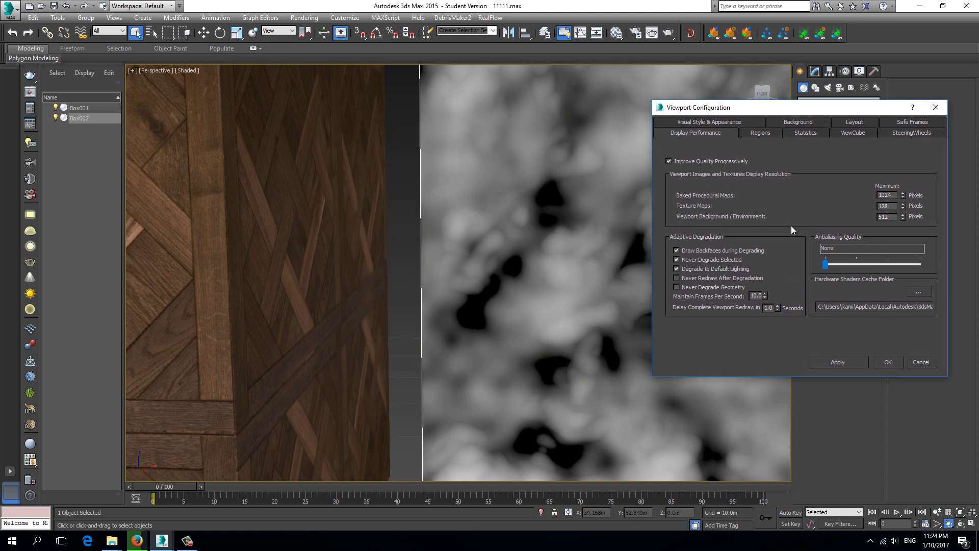
pyautogui.click(850, 362)
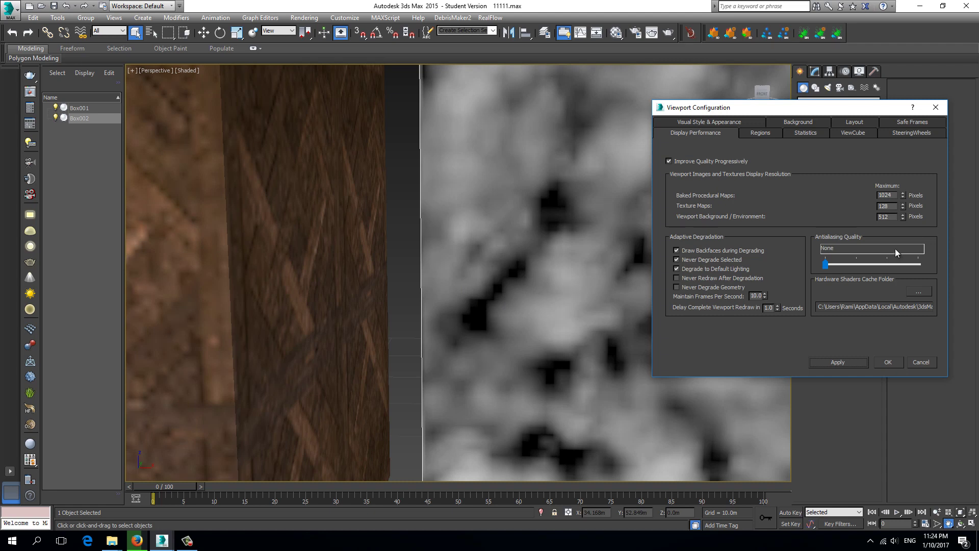
# Restore the texture map resolution to 1024 pixels and close the viewport configuration.
pyautogui.doubleClick(893, 206)
pyautogui.write('1024')
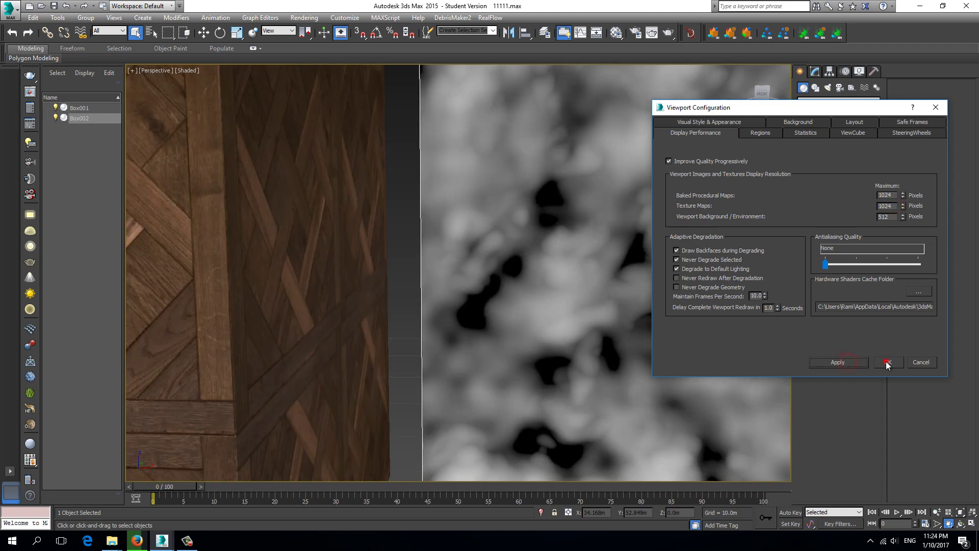
pyautogui.click(885, 361)
# Maximize the perspective viewport containing the building photo and examine the background image's quality at several zoom levels.
pyautogui.hotkey('alt', 'w')
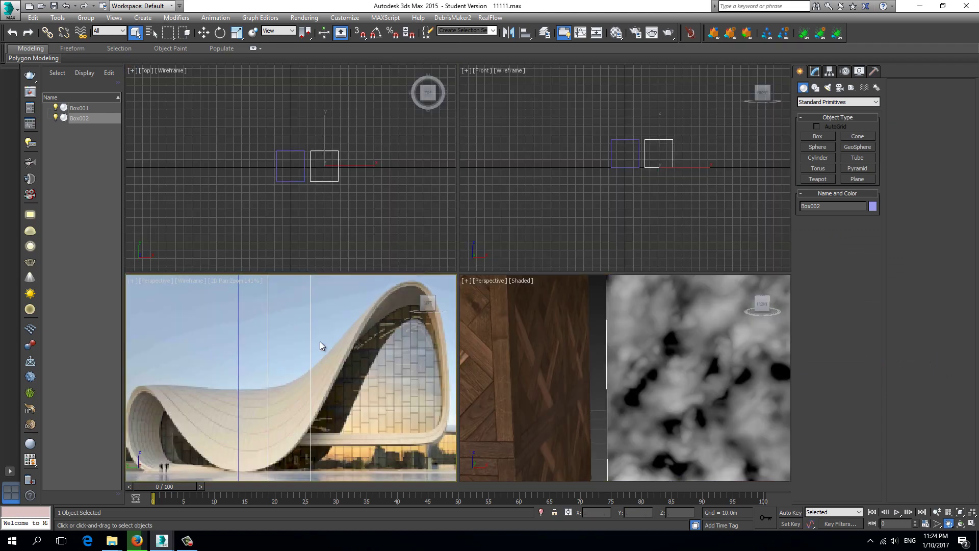
pyautogui.hotkey('alt', 'w')
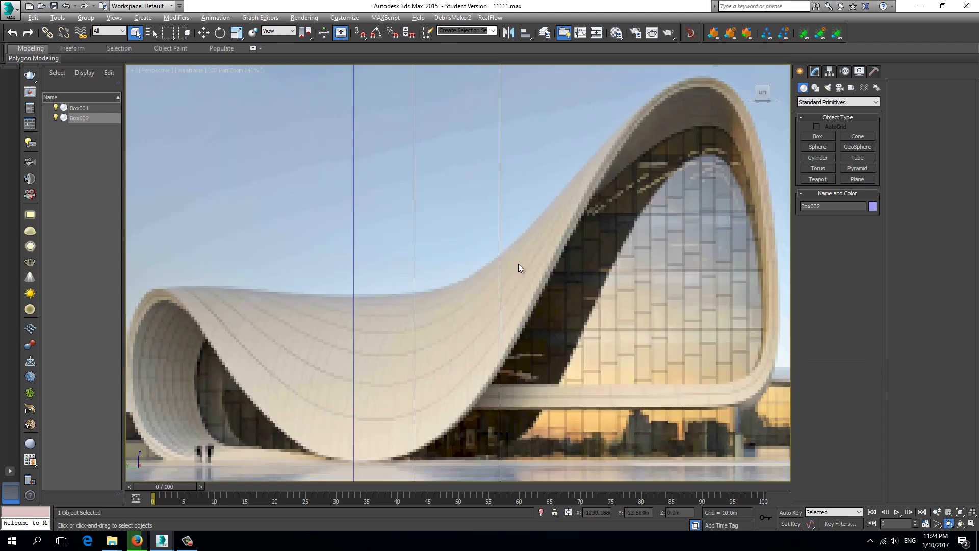
pyautogui.scroll(5, 273, 354)
pyautogui.scroll(-5, 288, 342)
pyautogui.scroll(2, 289, 343)
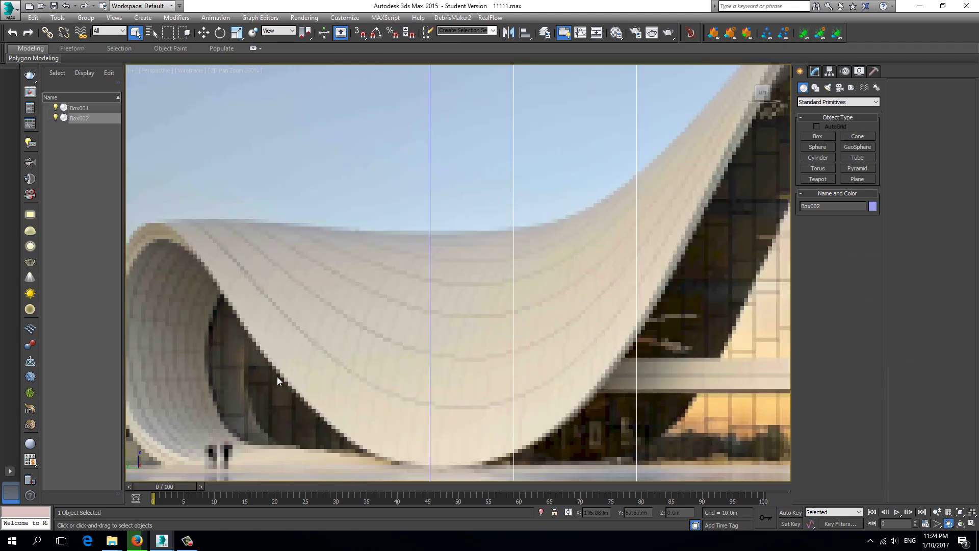
# Review the viewport background resolution limit and the scene's environment map settings without changing them.
pyautogui.hotkey('alt', 'b')
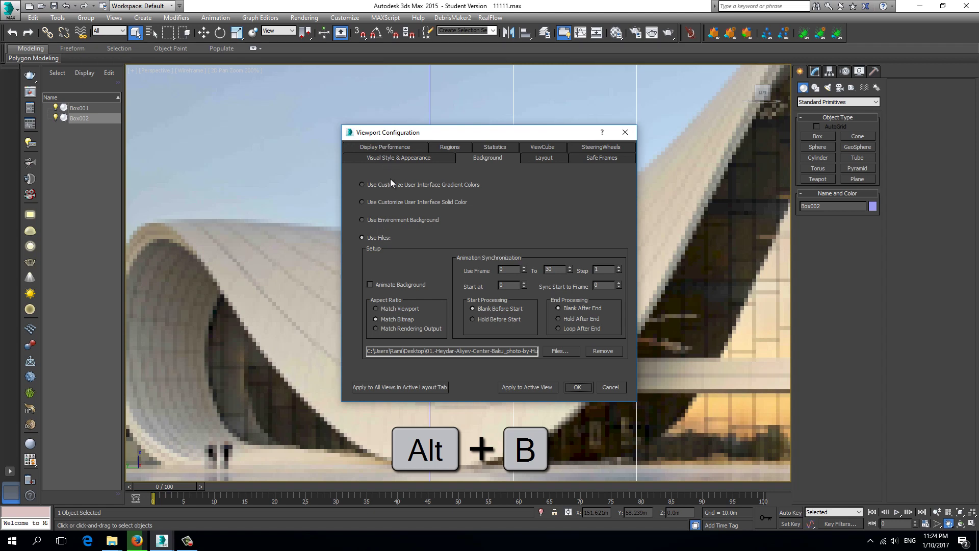
pyautogui.click(403, 147)
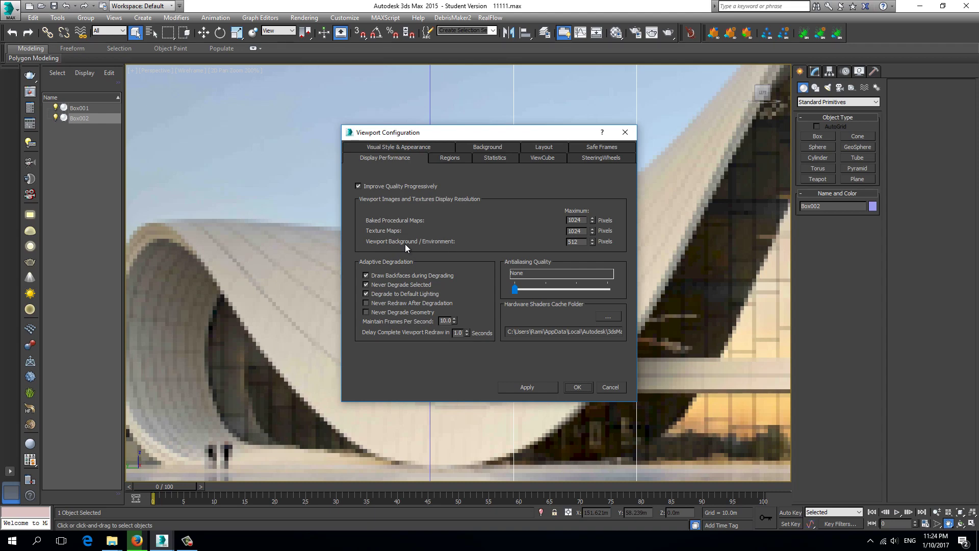
pyautogui.click(605, 388)
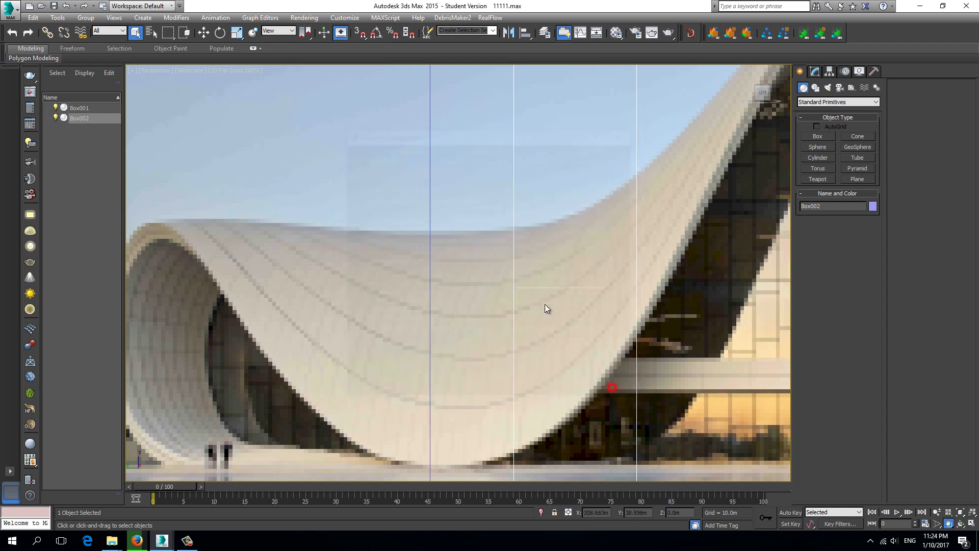
pyautogui.press('8')
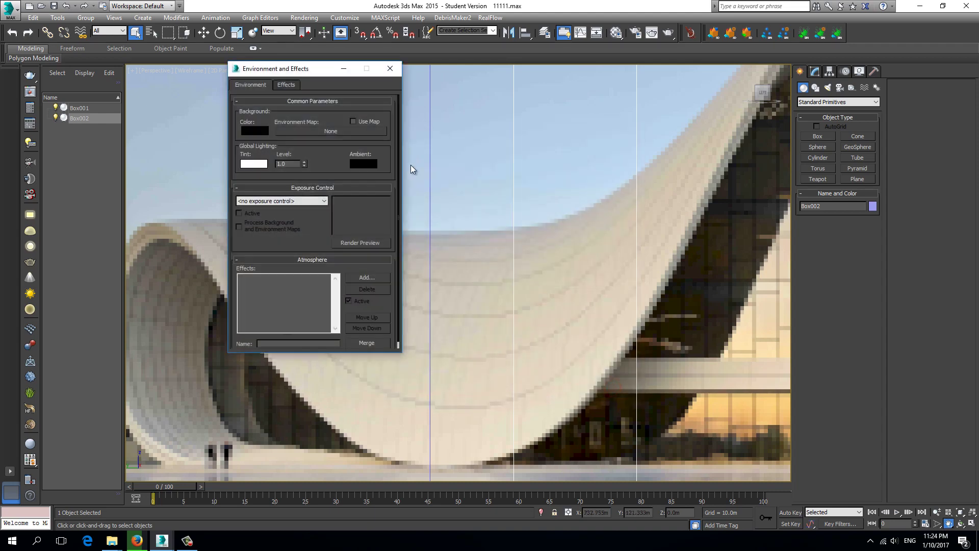
pyautogui.click(383, 72)
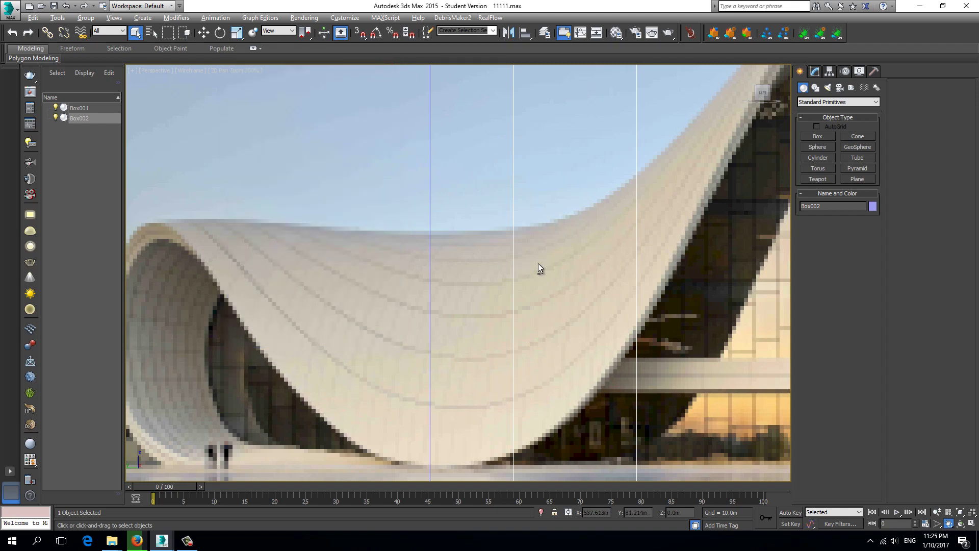
# Set the maximum resolution for the viewport background and environment to 2048 pixels.
pyautogui.hotkey('alt', 'b')
pyautogui.click(400, 146)
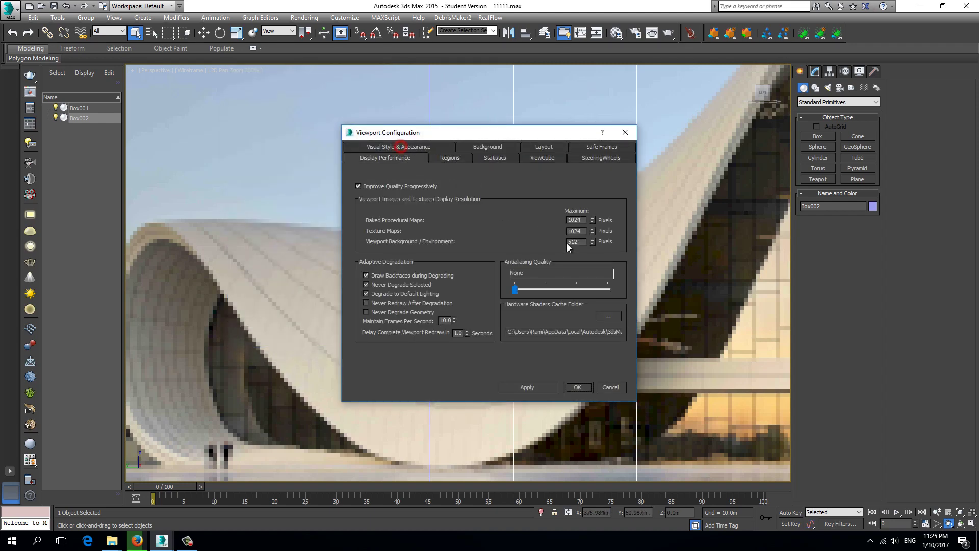
pyautogui.doubleClick(579, 242)
pyautogui.write('2048')
pyautogui.click(576, 387)
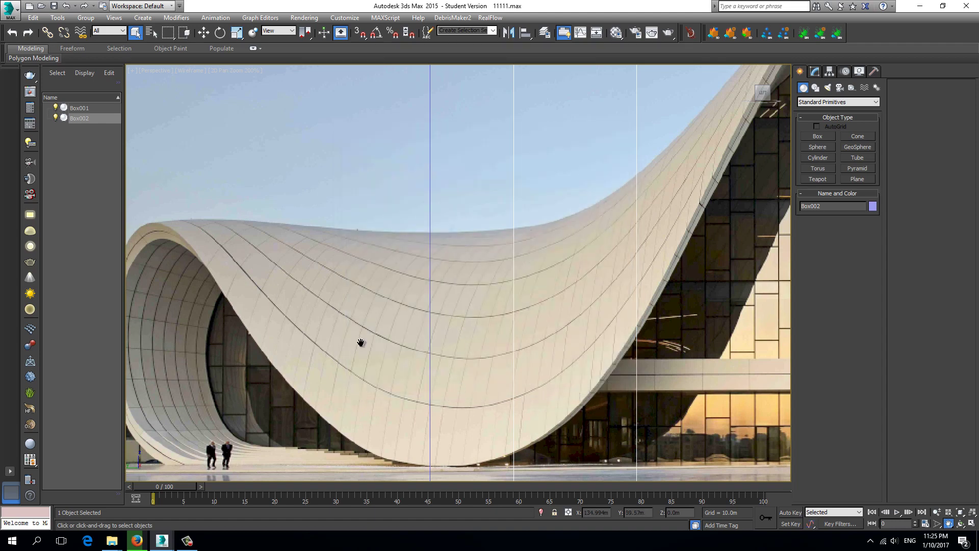
# Examine the sharpness of the building photo's curved shell and glass facade in the perspective viewport at several zoom levels.
pyautogui.scroll(2, 287, 391)
pyautogui.moveTo(321, 393); pyautogui.dragTo(653, 336, button='middle')
pyautogui.scroll(3, 407, 384)
pyautogui.scroll(-3, 410, 378)
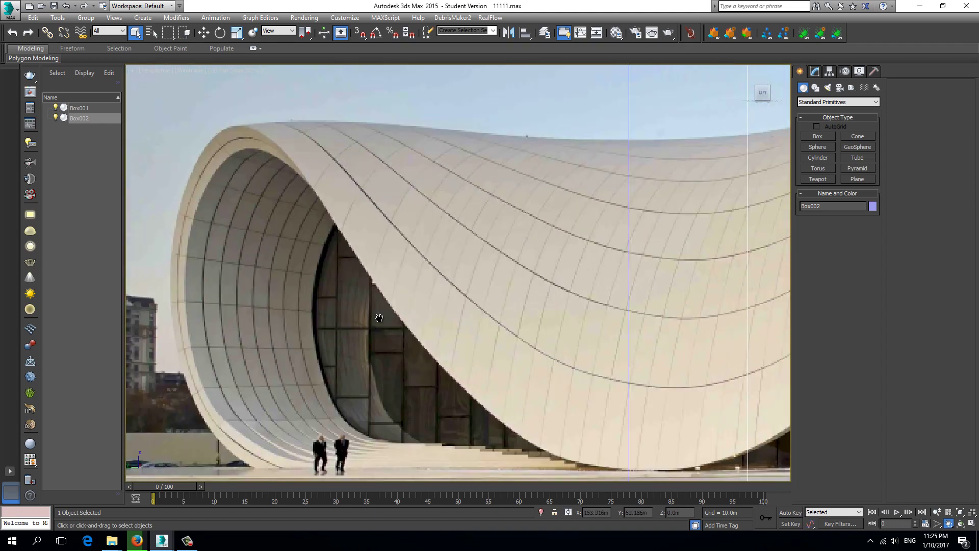
pyautogui.moveTo(468, 353); pyautogui.dragTo(345, 350, button='middle')
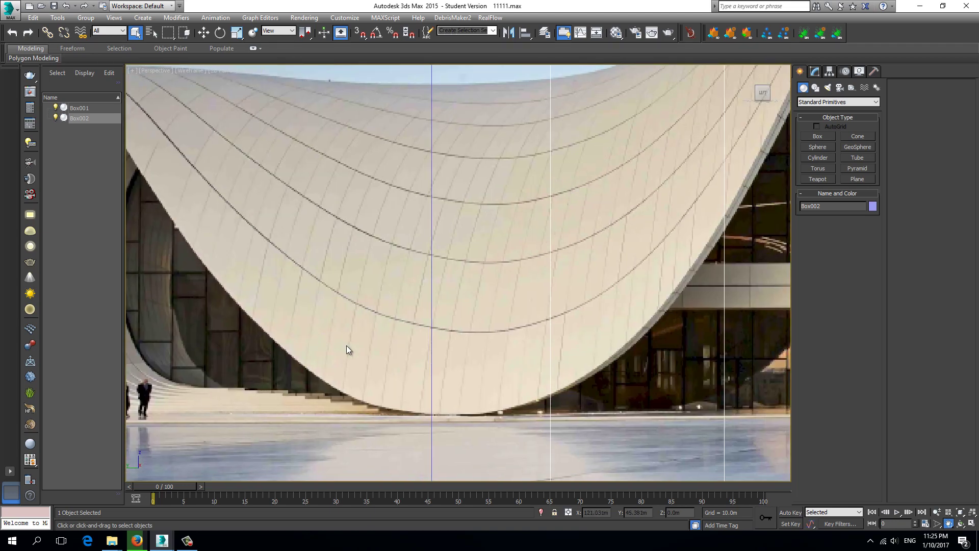
pyautogui.scroll(-2, 447, 365)
pyautogui.scroll(2, 454, 393)
pyautogui.scroll(-4, 454, 389)
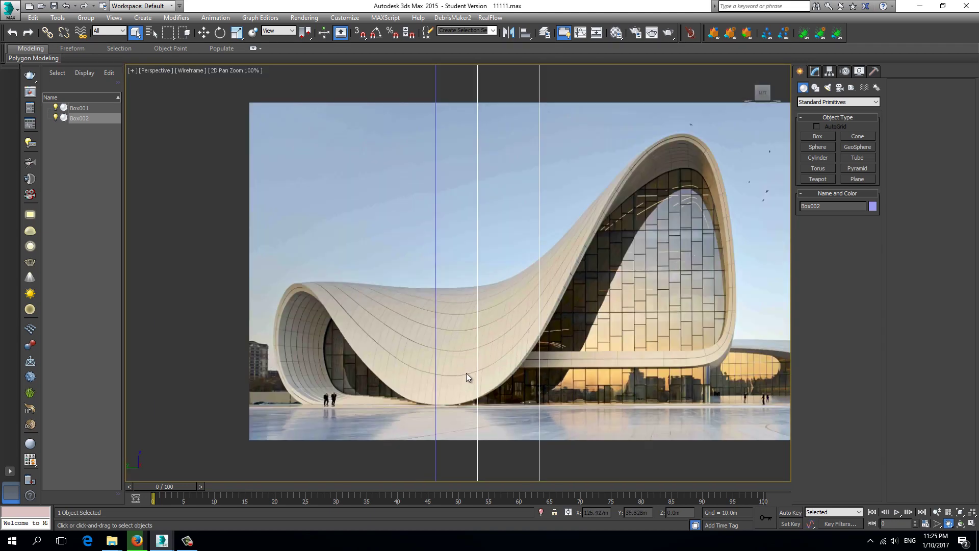
pyautogui.scroll(4, 436, 399)
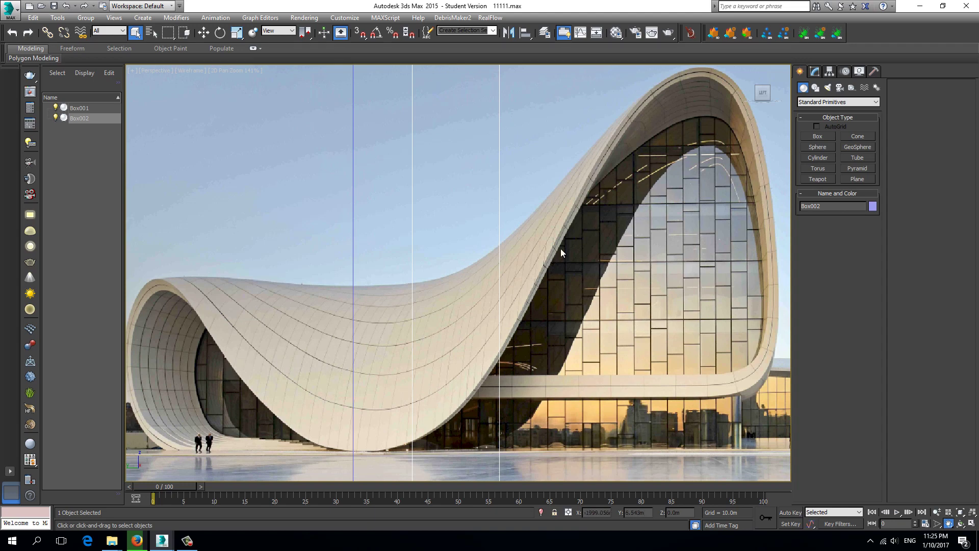
pyautogui.moveTo(561, 249); pyautogui.dragTo(484, 292, button='middle')
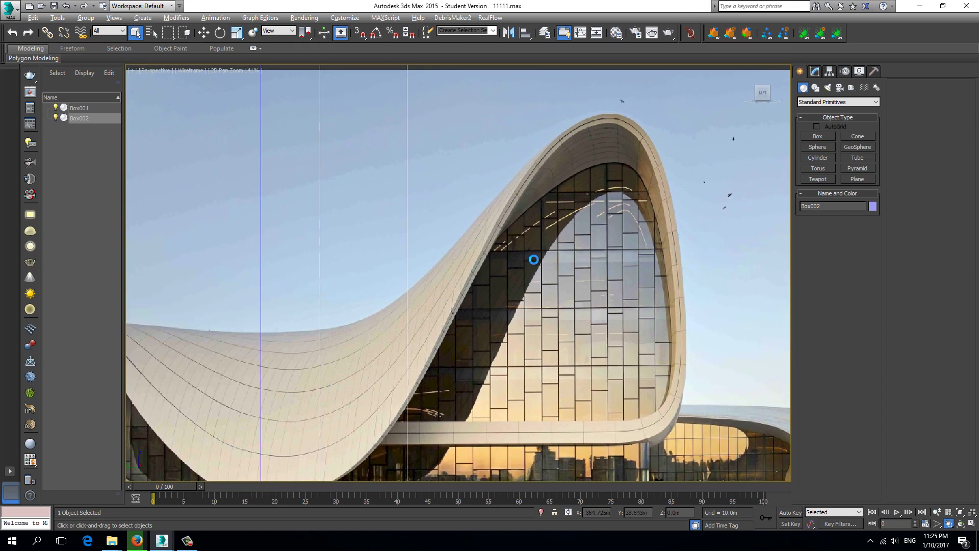
# Set the maximum resolution for the viewport background and environment to 1024 pixels and close the viewport configuration.
pyautogui.hotkey('alt', 'b')
pyautogui.click(412, 147)
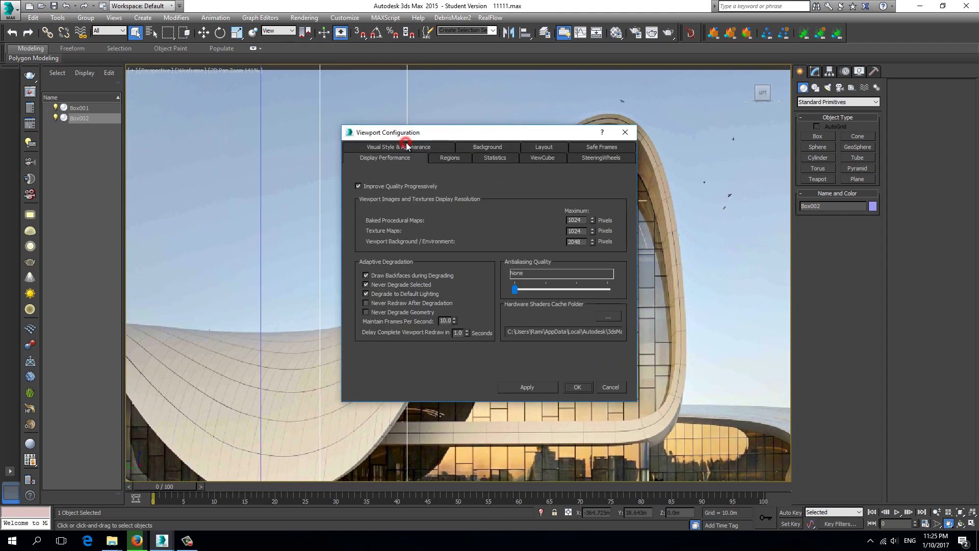
pyautogui.doubleClick(575, 242)
pyautogui.write('102')
pyautogui.click(576, 386)
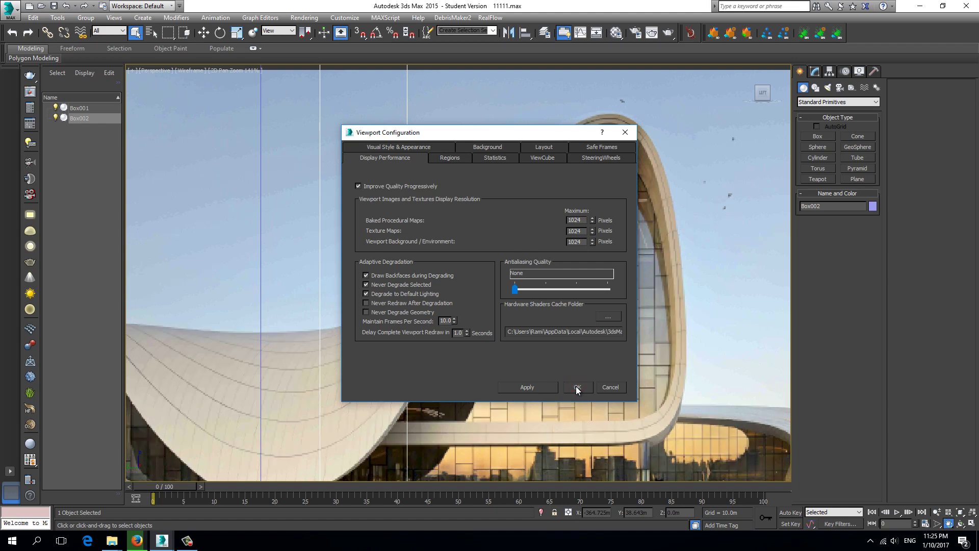
pyautogui.moveTo(485, 363); pyautogui.dragTo(505, 327, button='middle')
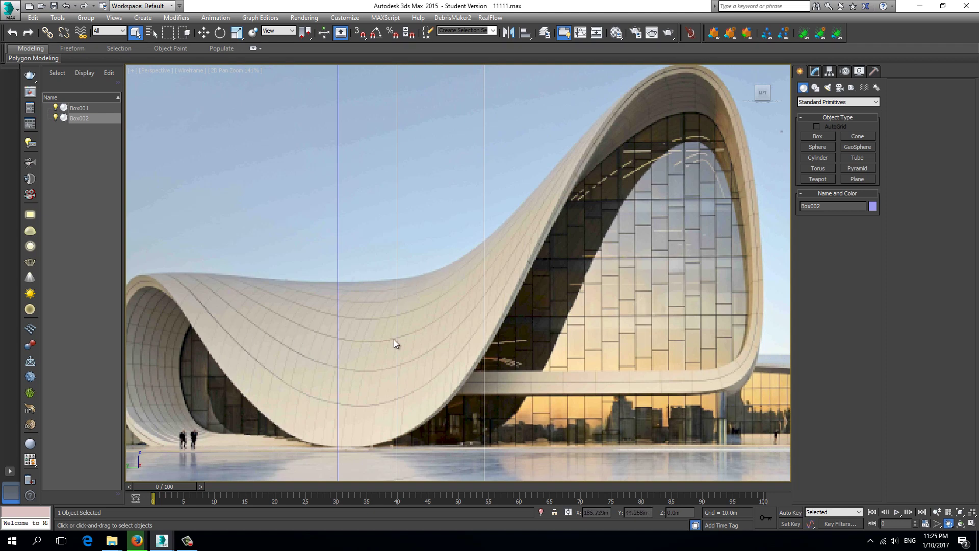
pyautogui.scroll(-4, 397, 331)
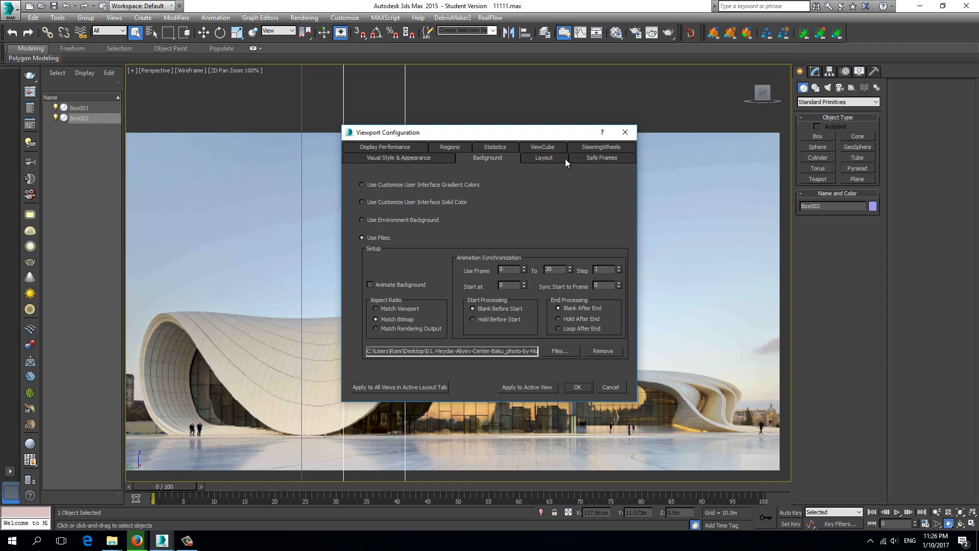
pyautogui.click(625, 133)
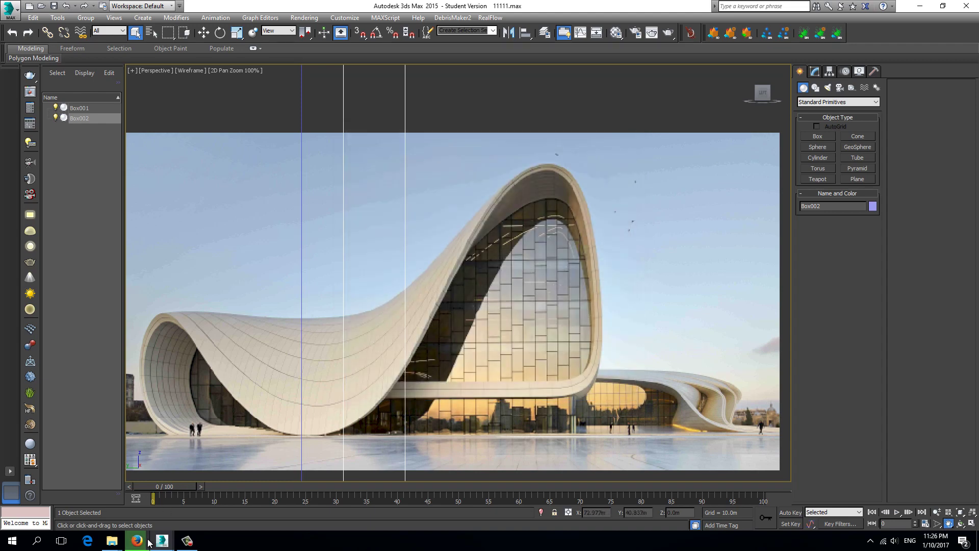
# Switch to Firefox to view the Facebook course group, the YouTube page and the Behance portfolio, and return to 3ds Max.
pyautogui.moveTo(137, 541)
pyautogui.click(136, 541)
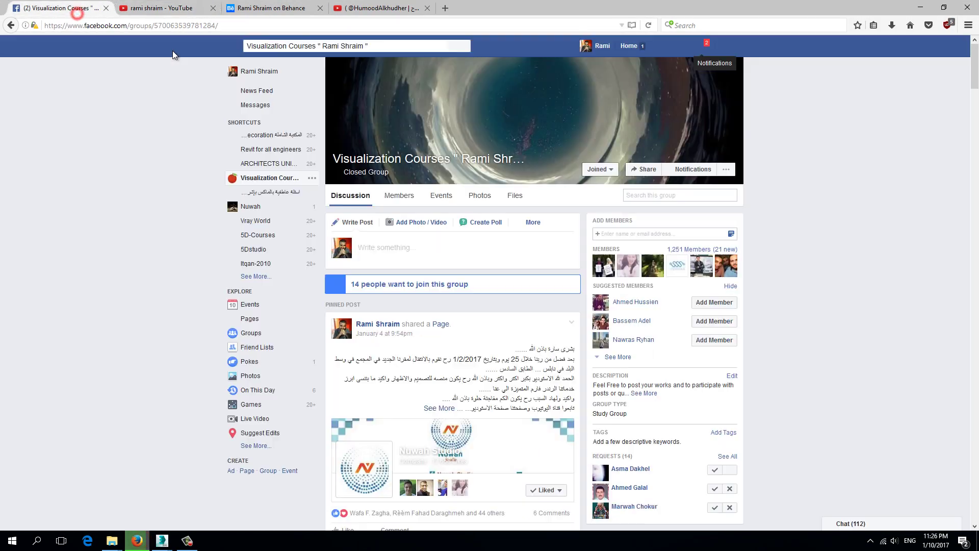
pyautogui.click(56, 8)
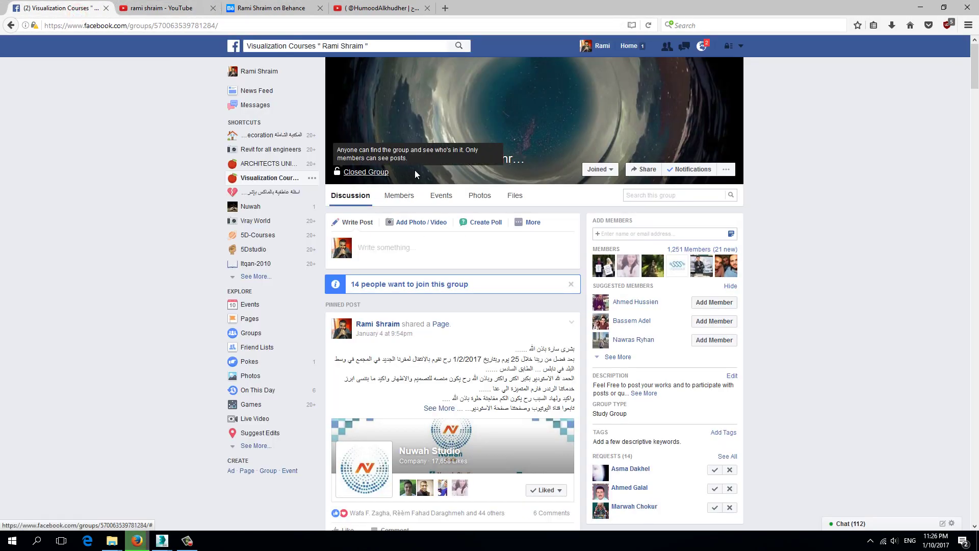
pyautogui.click(175, 7)
pyautogui.click(292, 12)
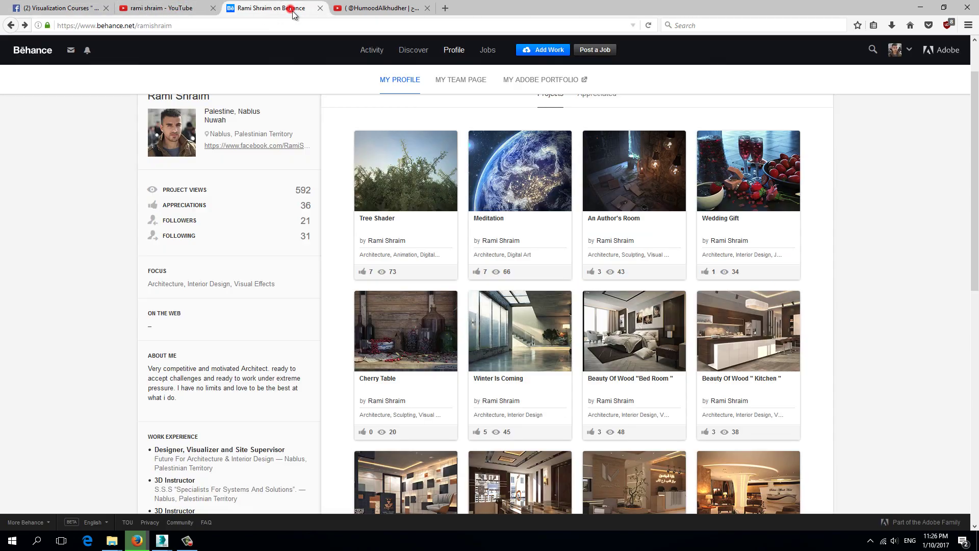
pyautogui.click(79, 9)
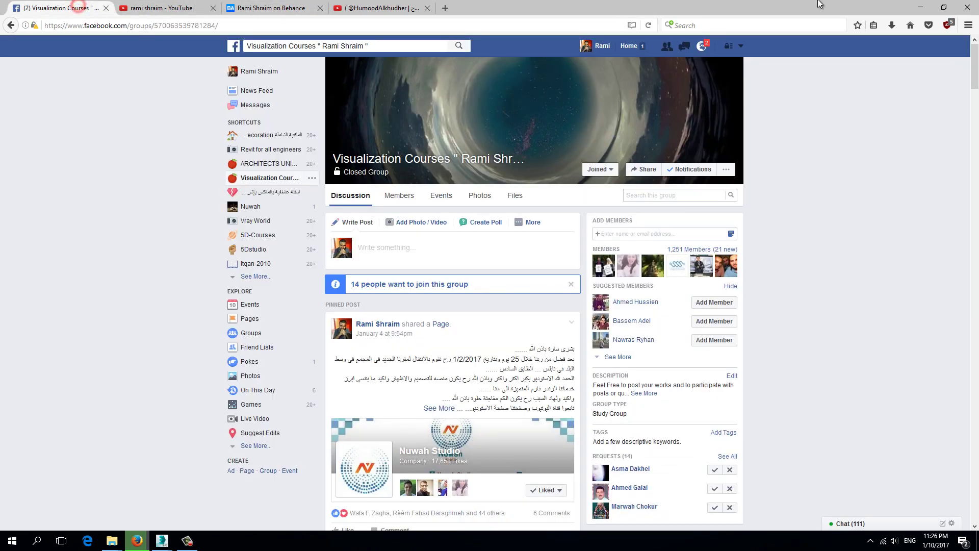
pyautogui.click(163, 540)
pyautogui.click(187, 541)
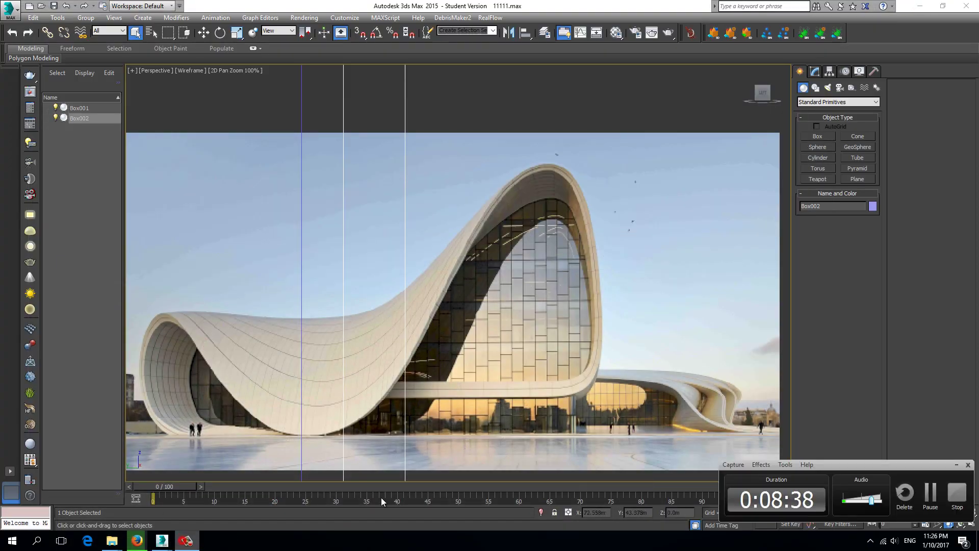